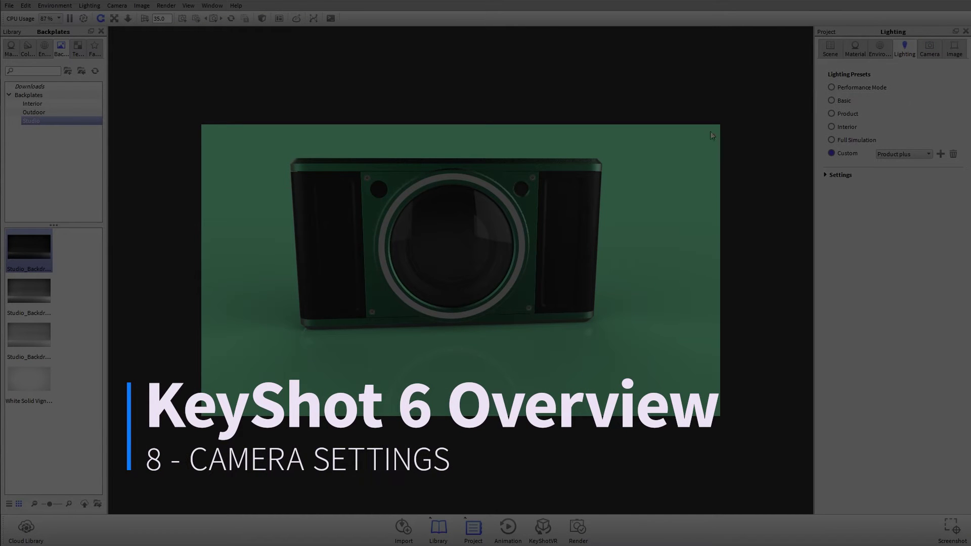
Show the camera settings, orbit to a three-quarter view, and collapse the Lens Settings and Lens Effects sections.
click(934, 52)
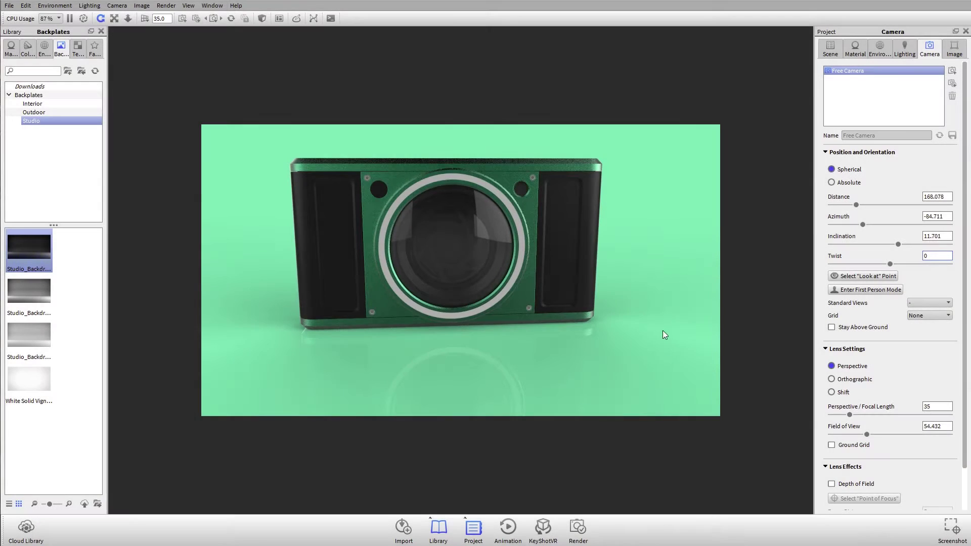
drag(477, 293, 569, 293)
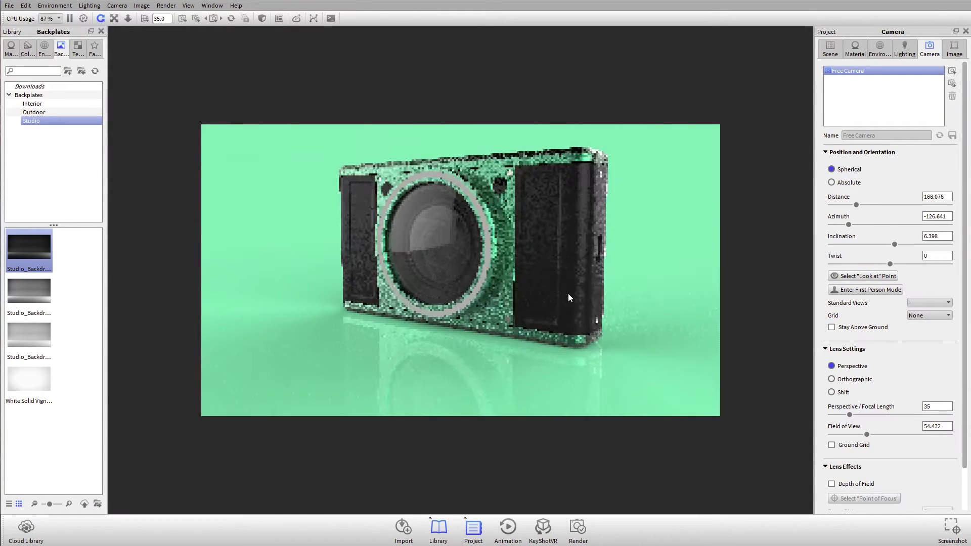
drag(416, 277, 433, 289)
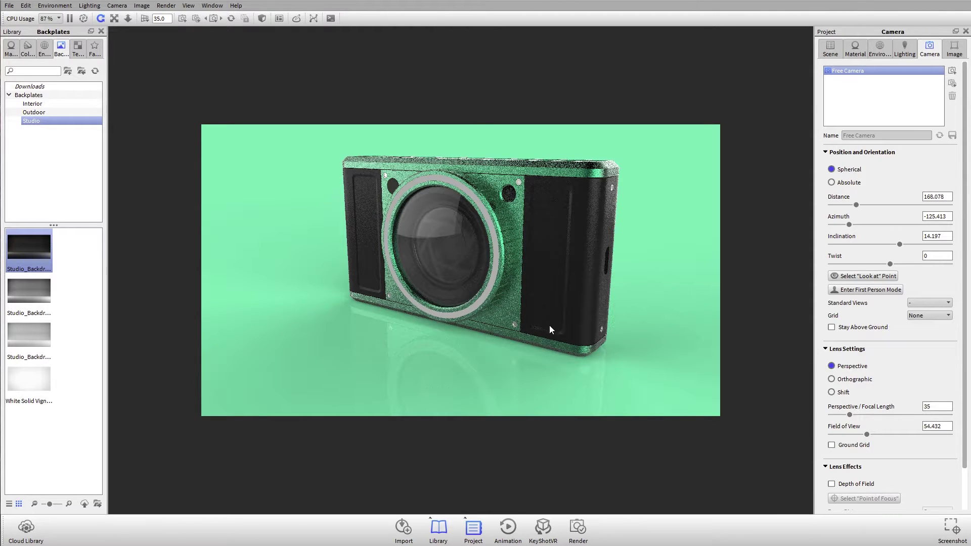
click(843, 353)
click(844, 366)
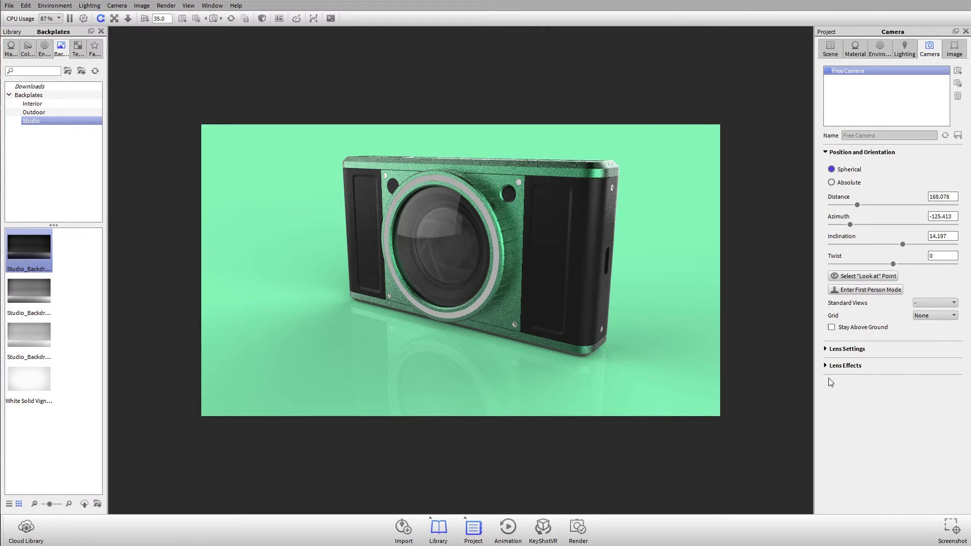
Orbit around to the front of the camera model and aim the view at the model's center.
drag(537, 248, 525, 272)
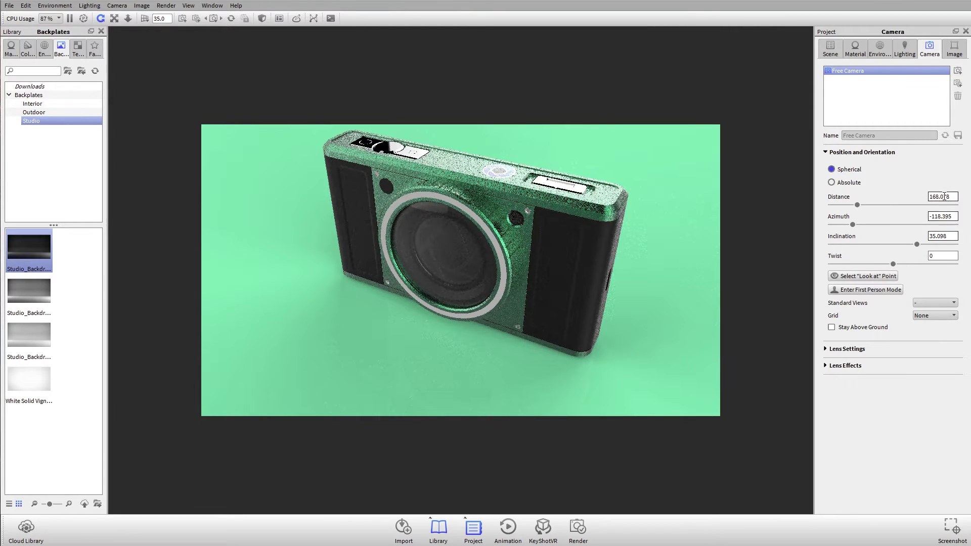
drag(584, 246, 531, 262)
drag(483, 209, 507, 229)
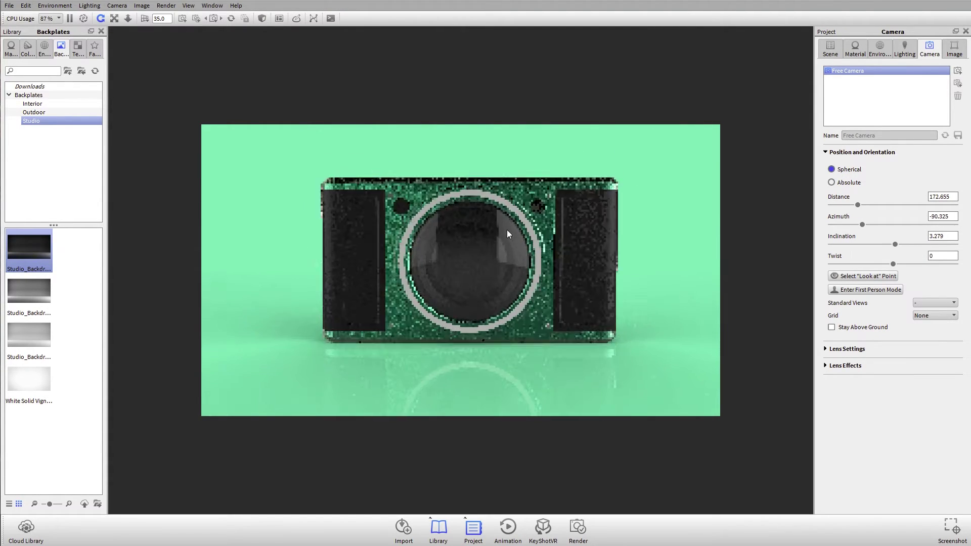
right_click(493, 252)
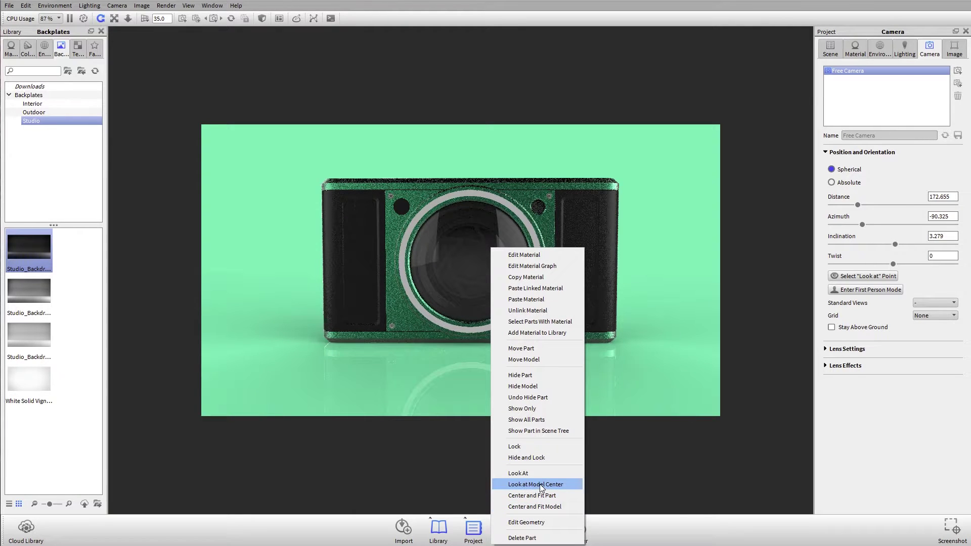
click(527, 483)
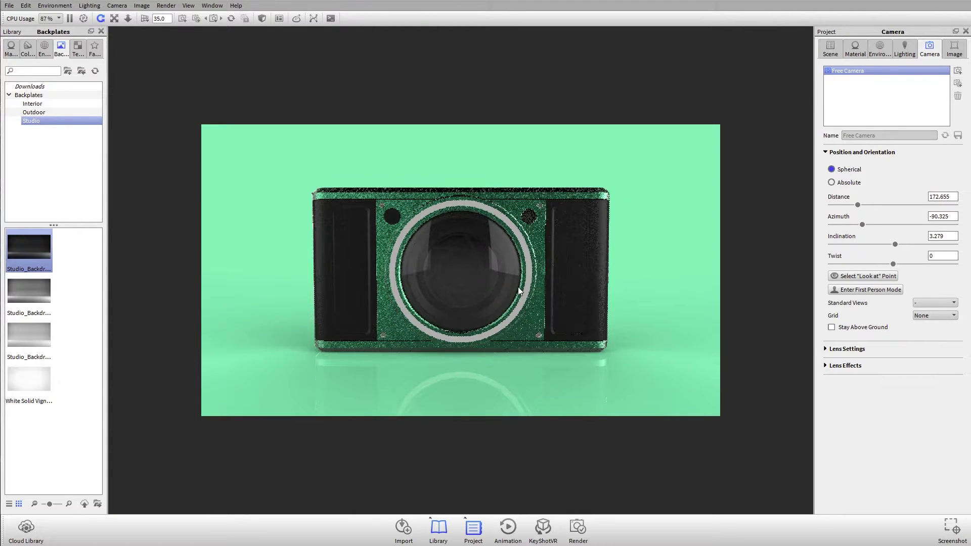
Set the view's azimuth to -90 and its inclination to 0 for a straight front view.
drag(508, 287, 526, 273)
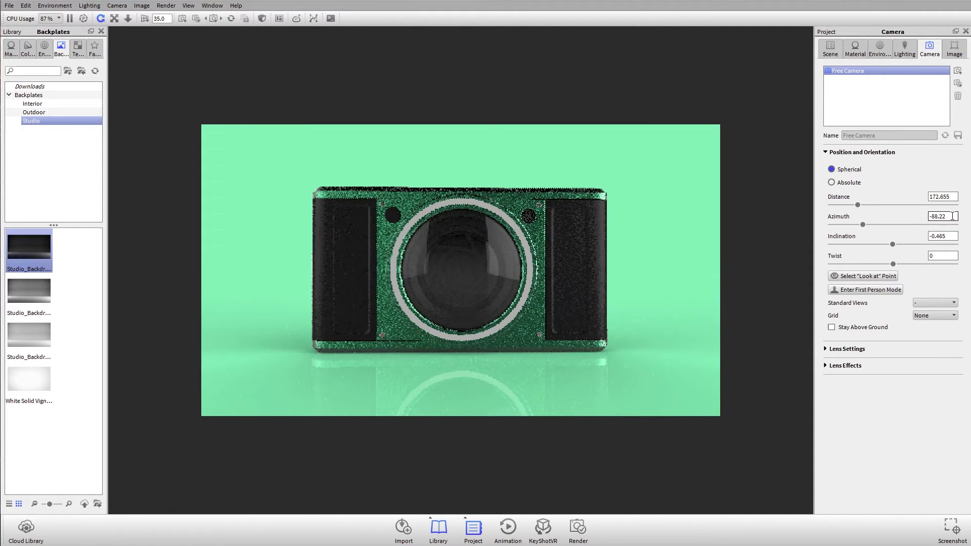
text(-90)
key(Tab)
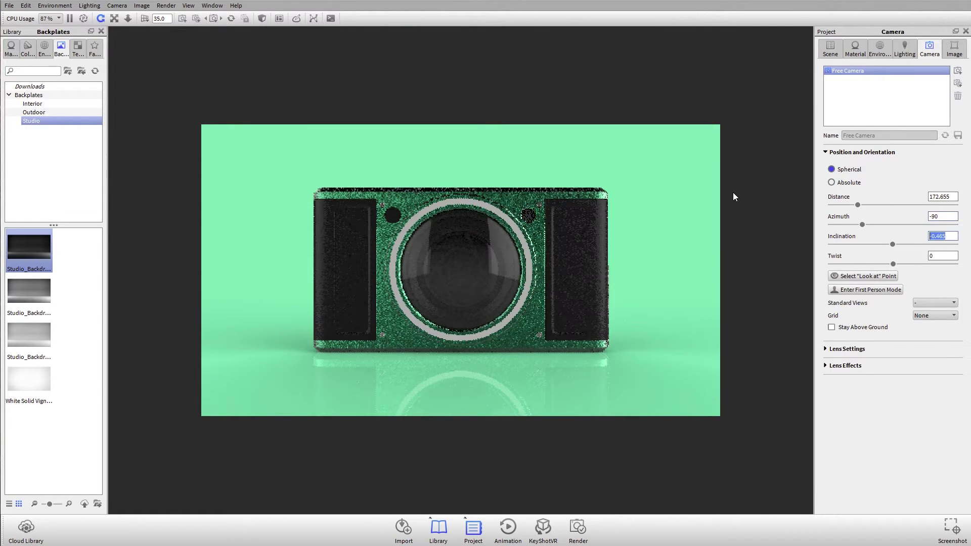
text(0)
key(Tab)
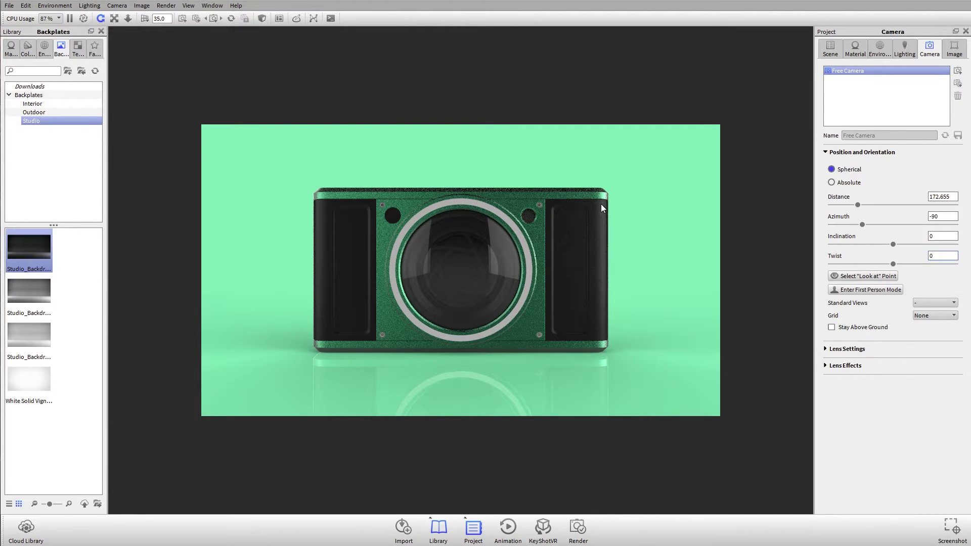
Orbit to a three-quarter view at about -136 azimuth, 15 inclination and 190 distance, and save it as a new camera.
drag(601, 205, 724, 261)
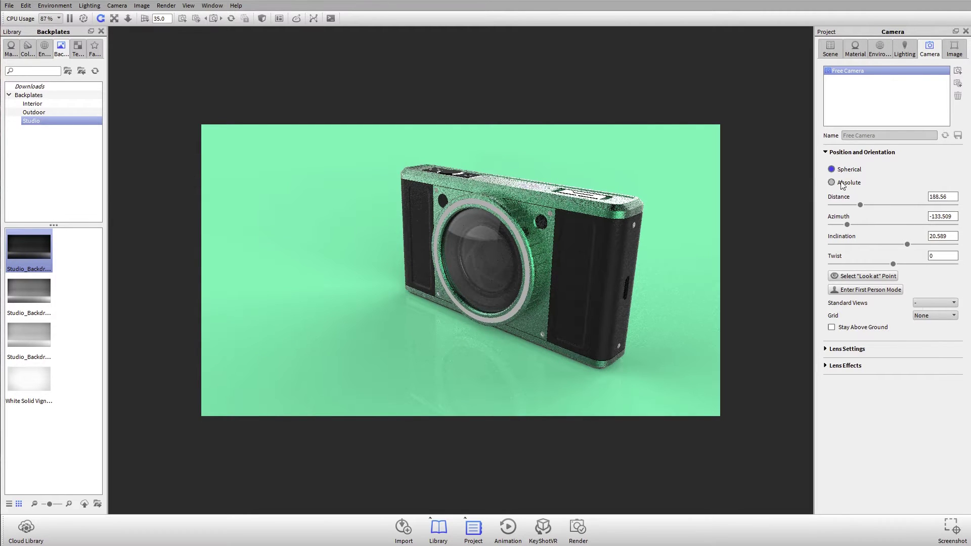
mouse_move(553, 241)
mouse_down()
mouse_move(552, 265)
mouse_move(554, 240)
mouse_move(544, 248)
mouse_move(561, 249)
mouse_up()
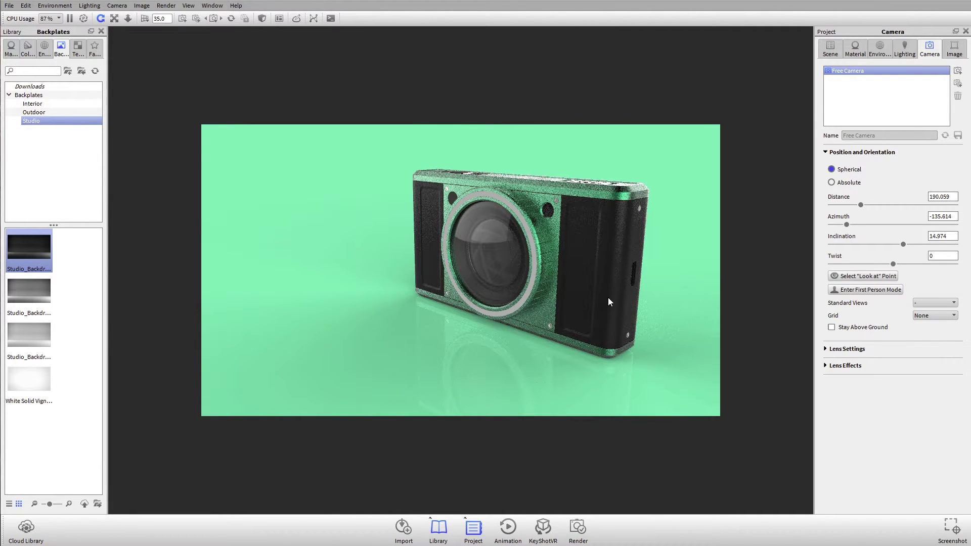
click(958, 72)
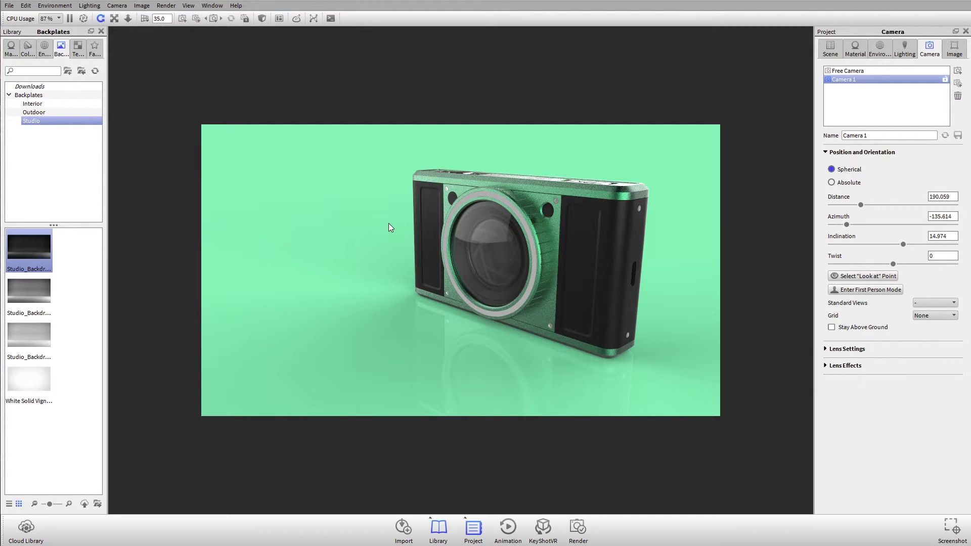
Frame the controls on top of the model at about 75 distance and save the view as a new camera named Zoomed In.
drag(389, 223, 656, 255)
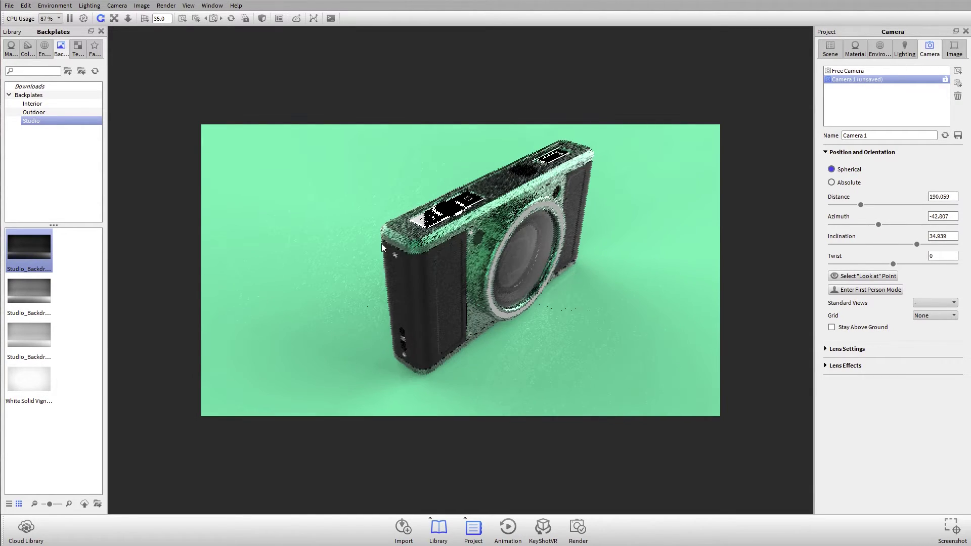
scroll(382, 243, up, 10)
drag(563, 283, 488, 280)
scroll(496, 336, up, 1)
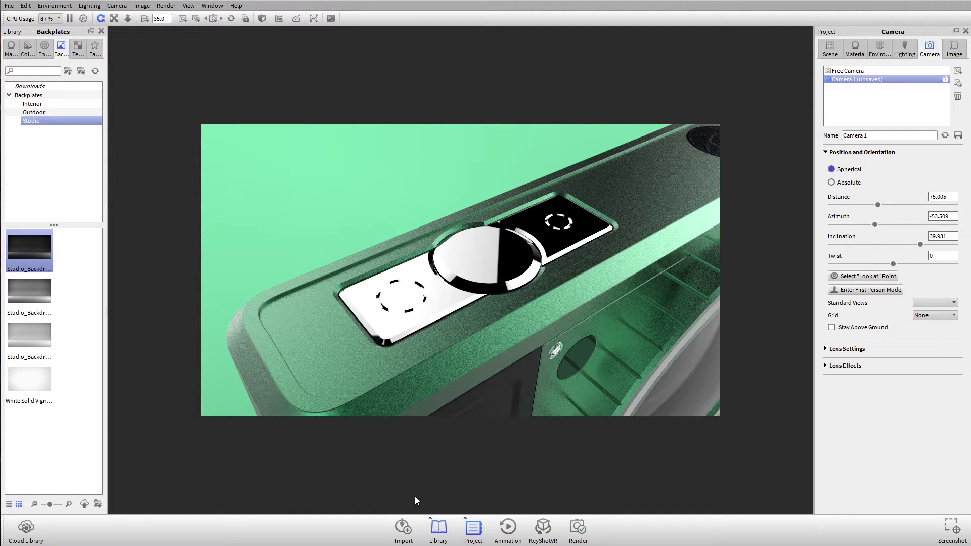
click(957, 71)
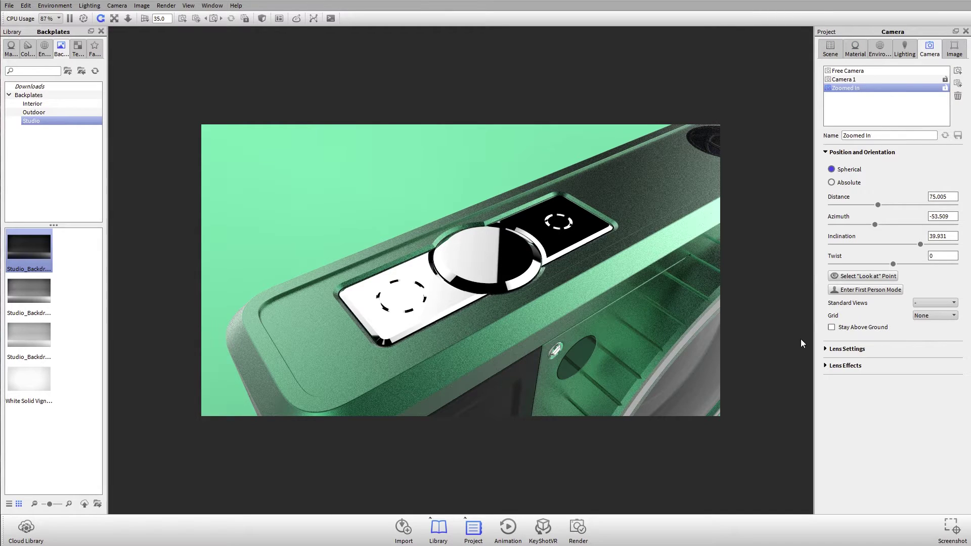
Check Camera 1, then aim the Zoomed In camera at the round dial, reframe it at about 30 distance, and save it.
click(853, 80)
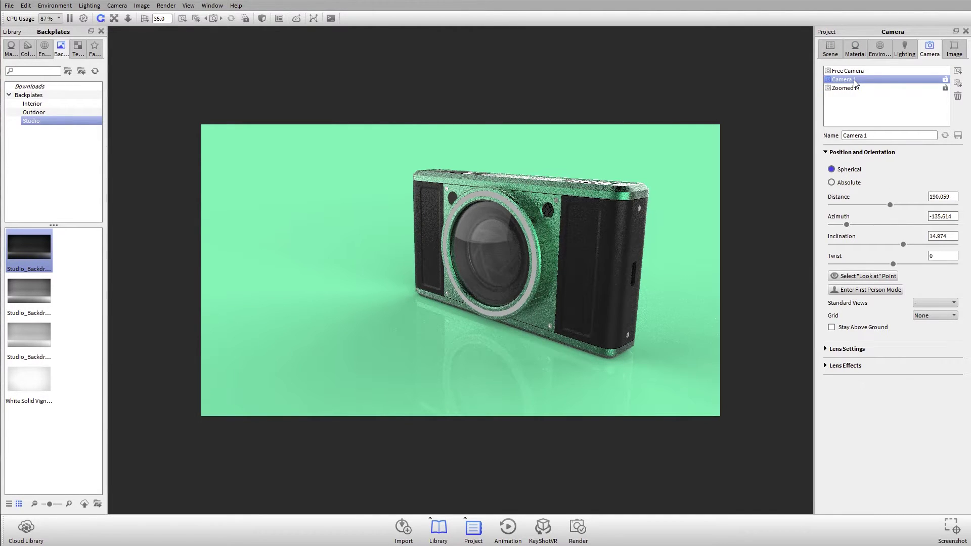
click(875, 87)
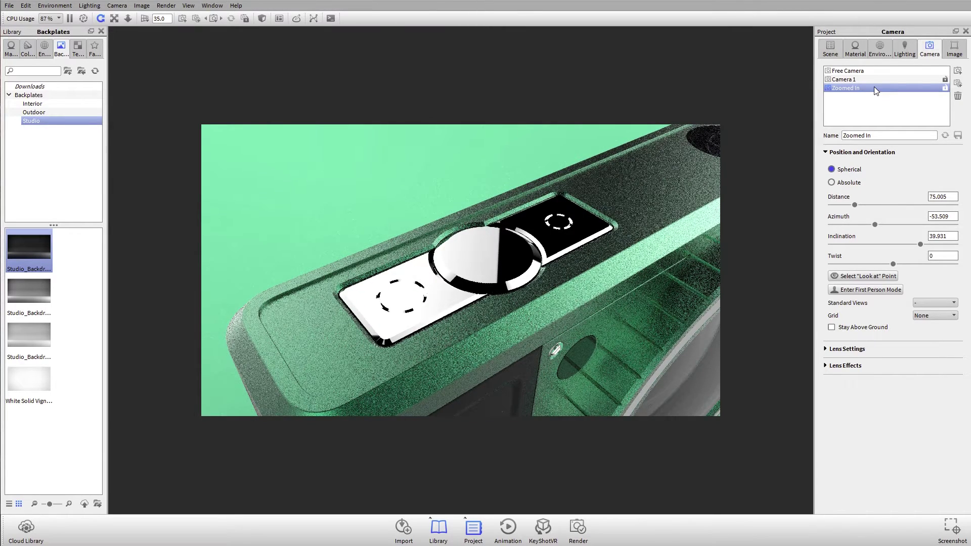
drag(618, 215, 626, 253)
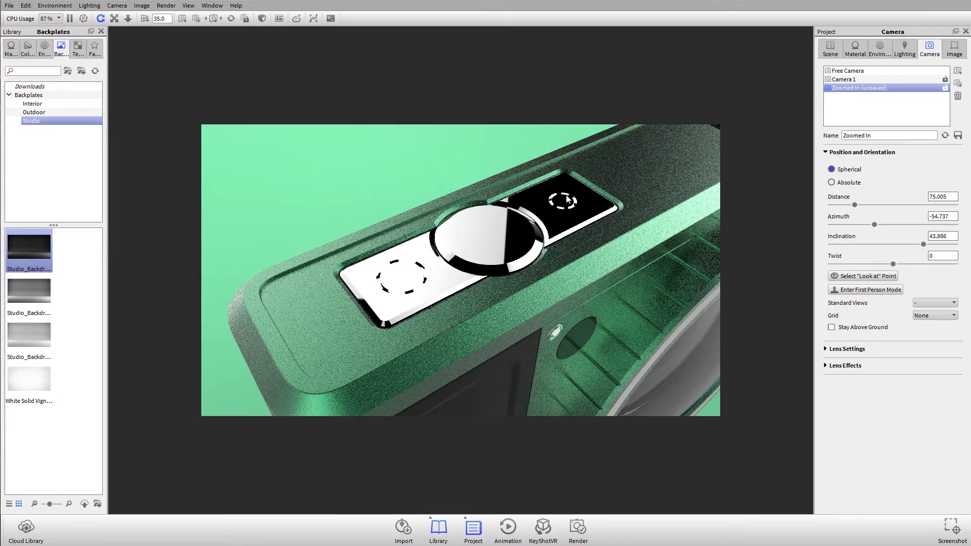
drag(521, 254, 520, 245)
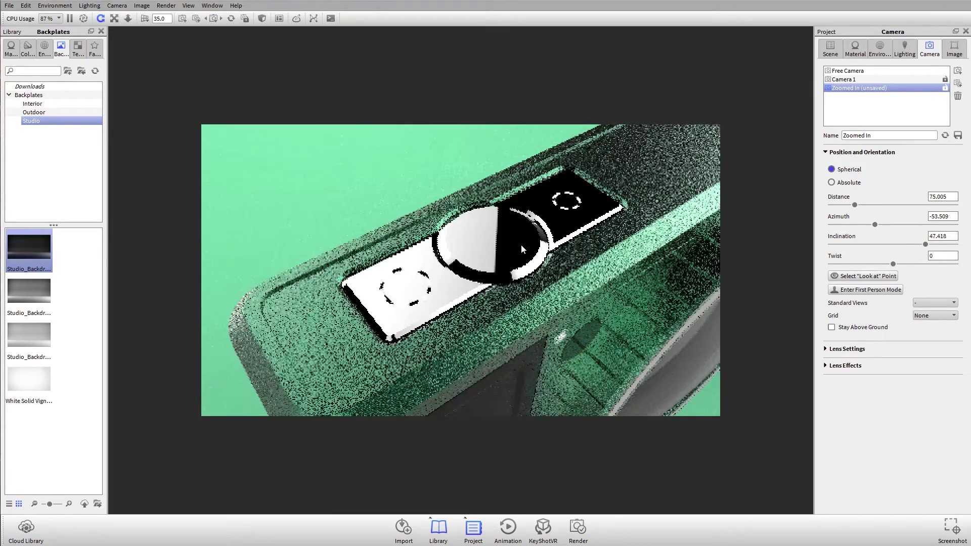
right_click(483, 229)
click(544, 454)
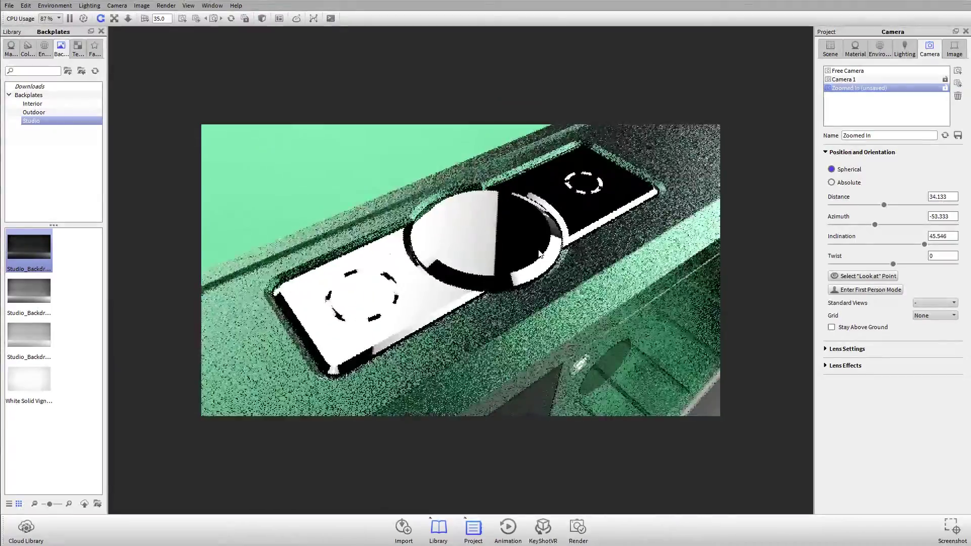
drag(543, 266, 557, 219)
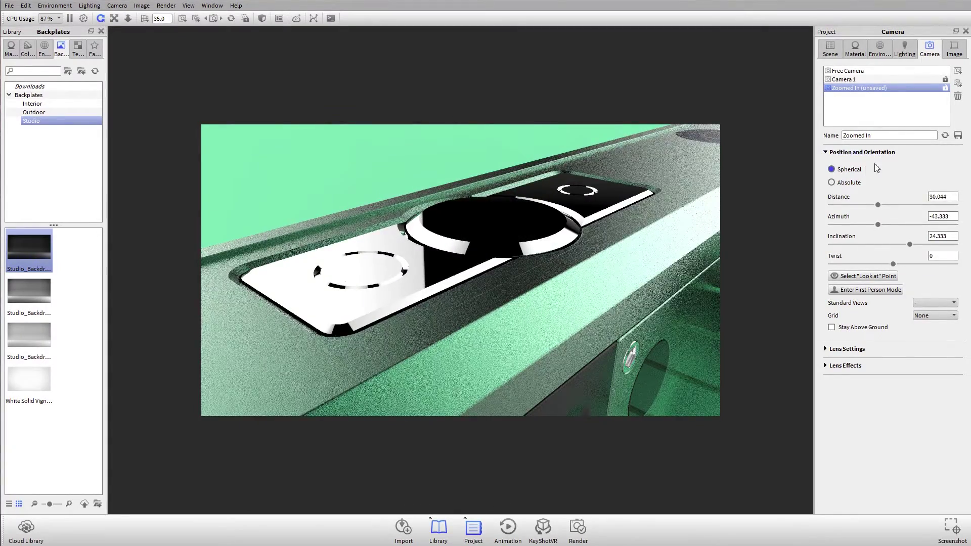
click(959, 136)
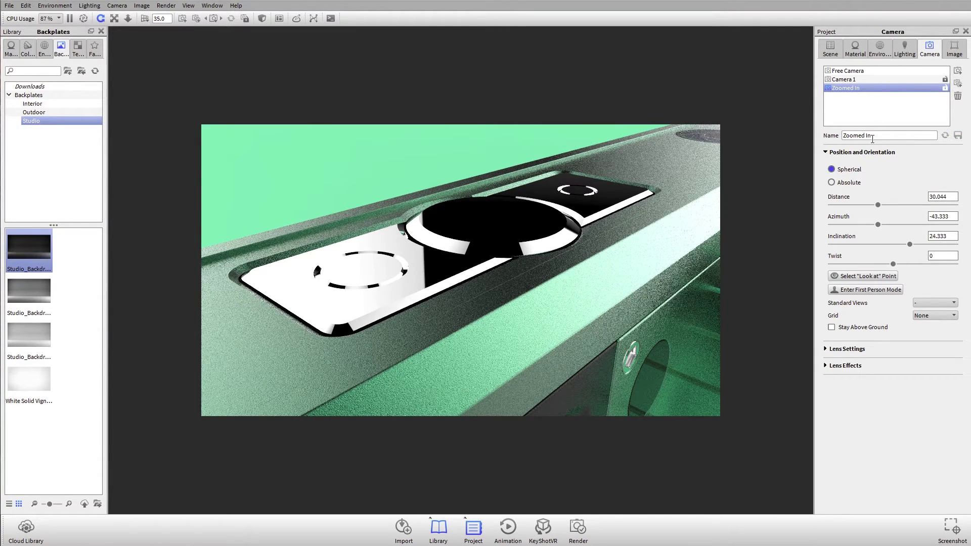
Recall Camera 1 and Zoomed In, orbit the Zoomed In view slightly, and reset it to its saved position.
click(845, 80)
click(849, 89)
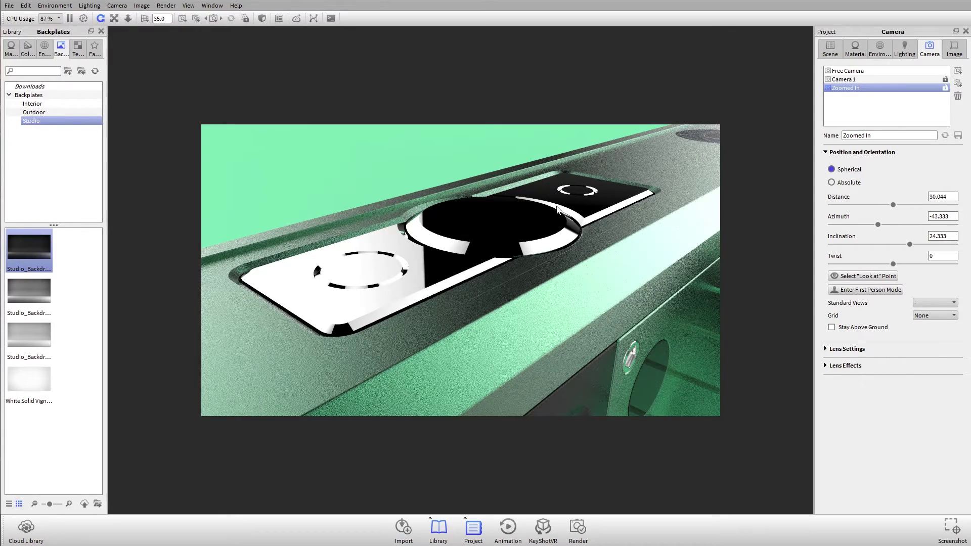
drag(582, 198, 568, 220)
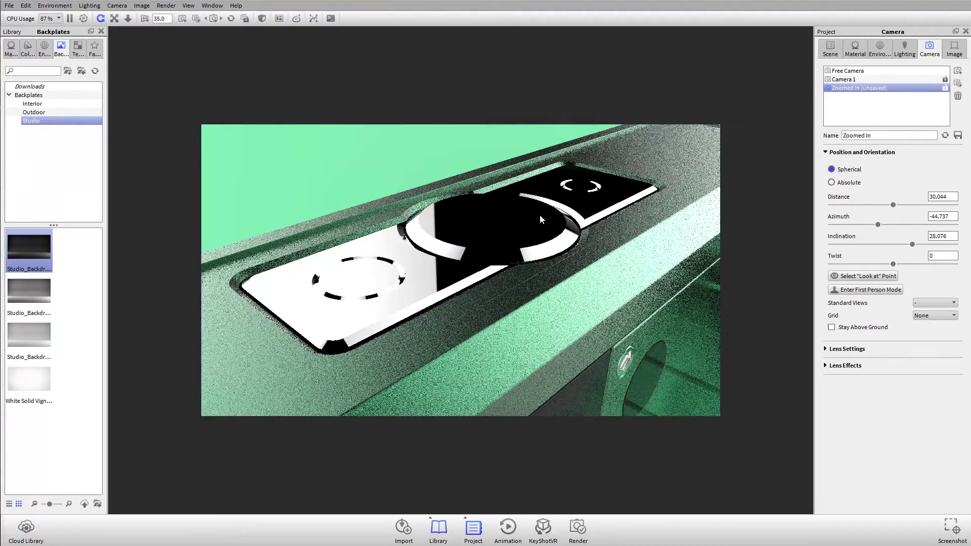
click(945, 137)
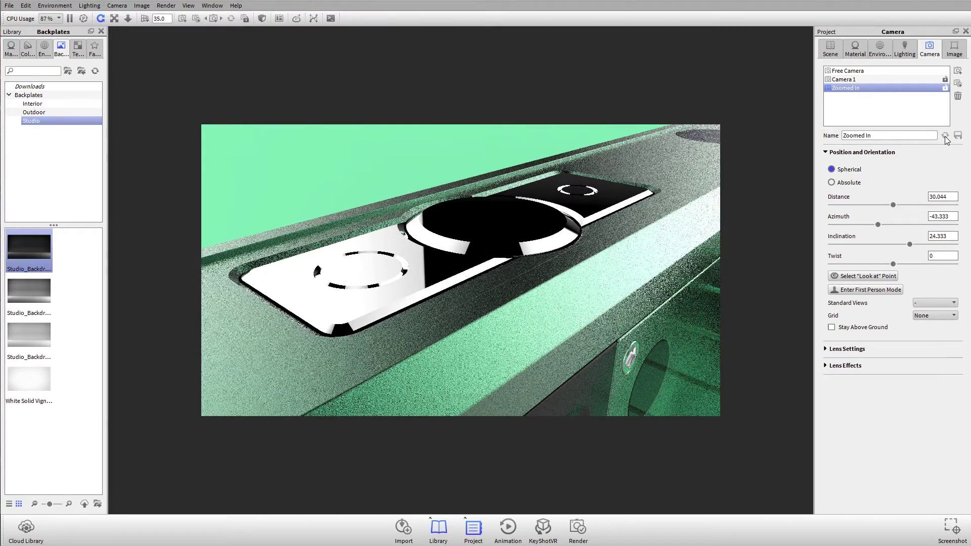
Lock the Zoomed In camera, then switch to Camera 1 and back.
right_click(943, 88)
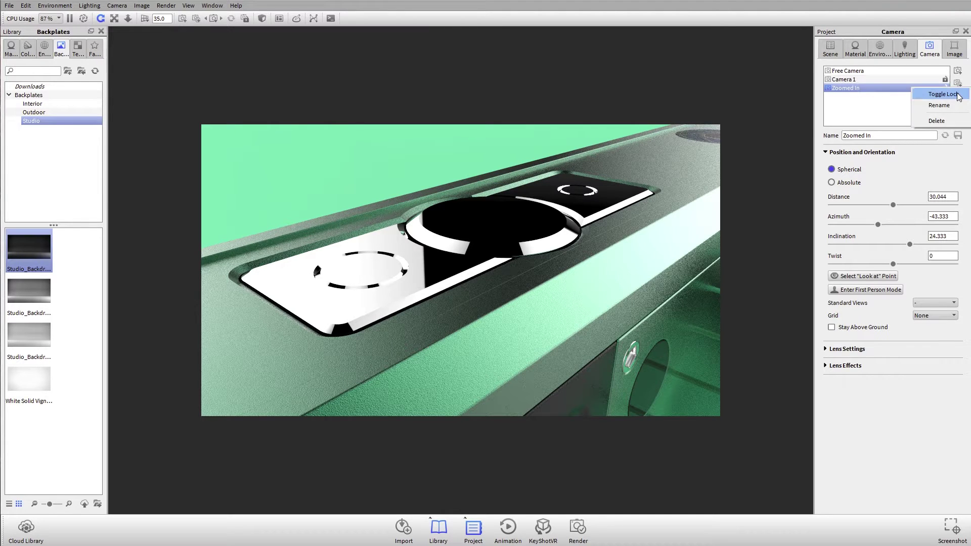
click(958, 95)
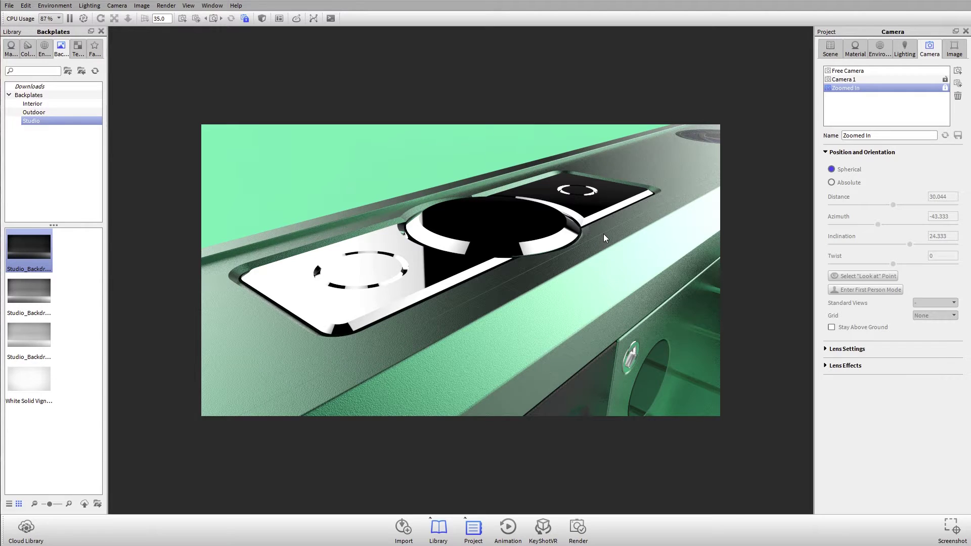
click(869, 79)
click(880, 88)
Switch to Free Camera and move it to a whole-model three-quarter view at about 150 distance, -127 azimuth and 26 inclination.
click(865, 72)
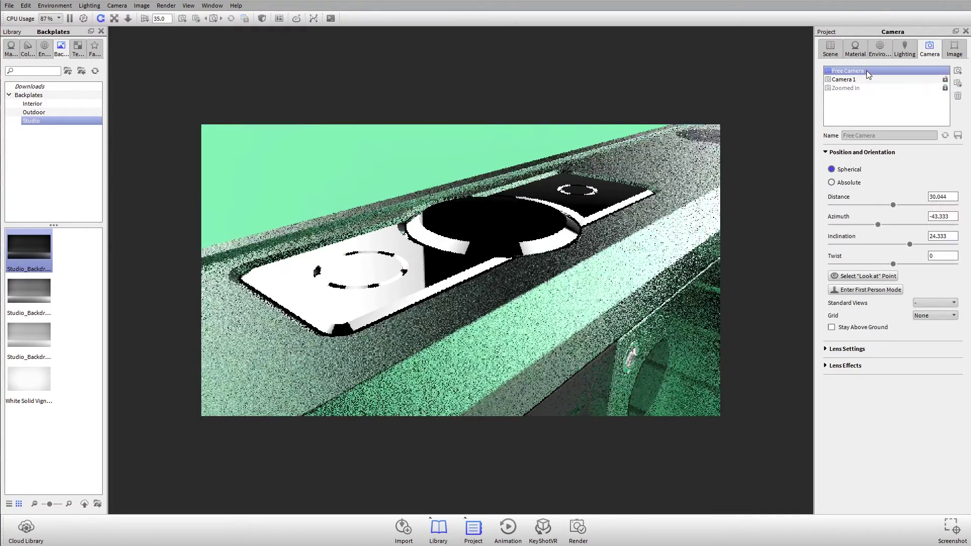
scroll(532, 216, down, 5)
drag(570, 206, 465, 187)
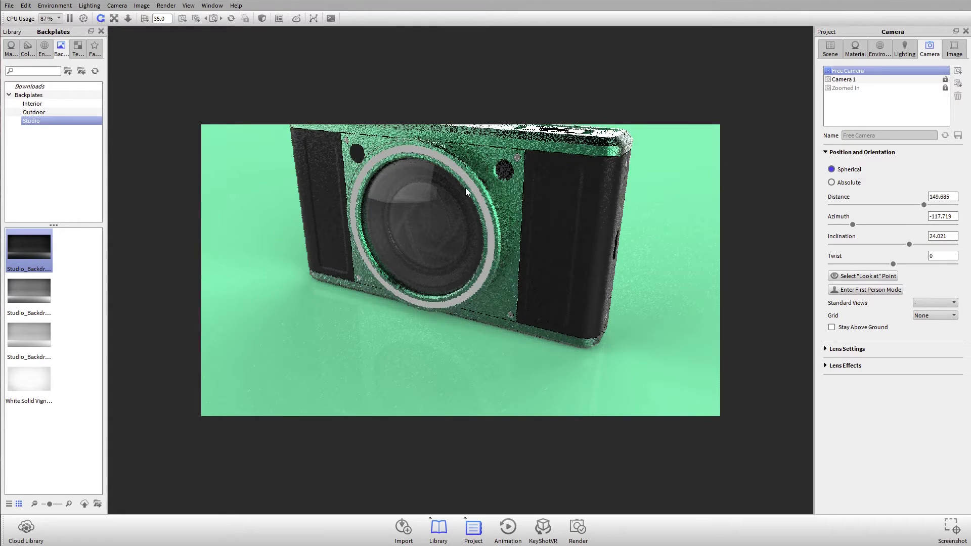
drag(461, 205, 554, 268)
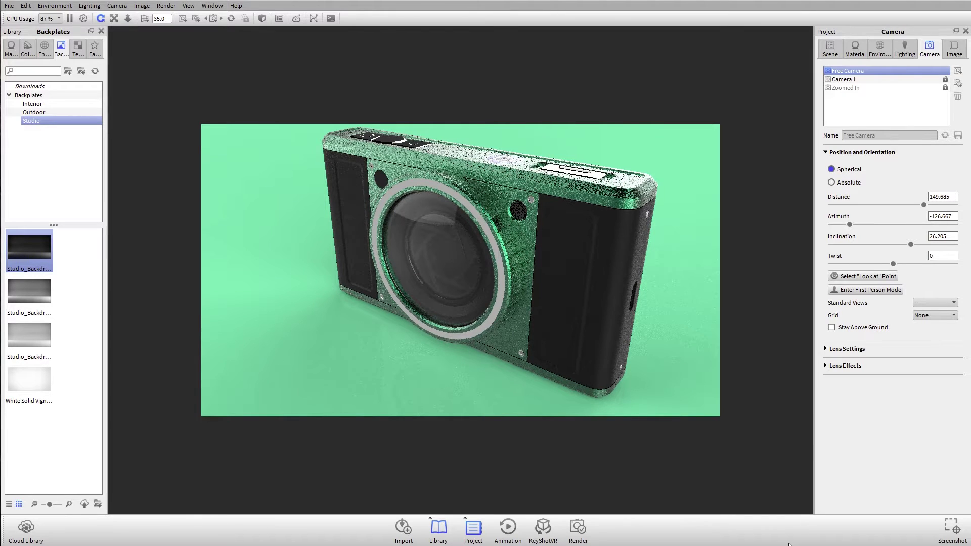
Try several look-at points for Free Camera, ending on the small round window beside the lens, and orbit to about -128 azimuth and 17 inclination.
right_click(598, 203)
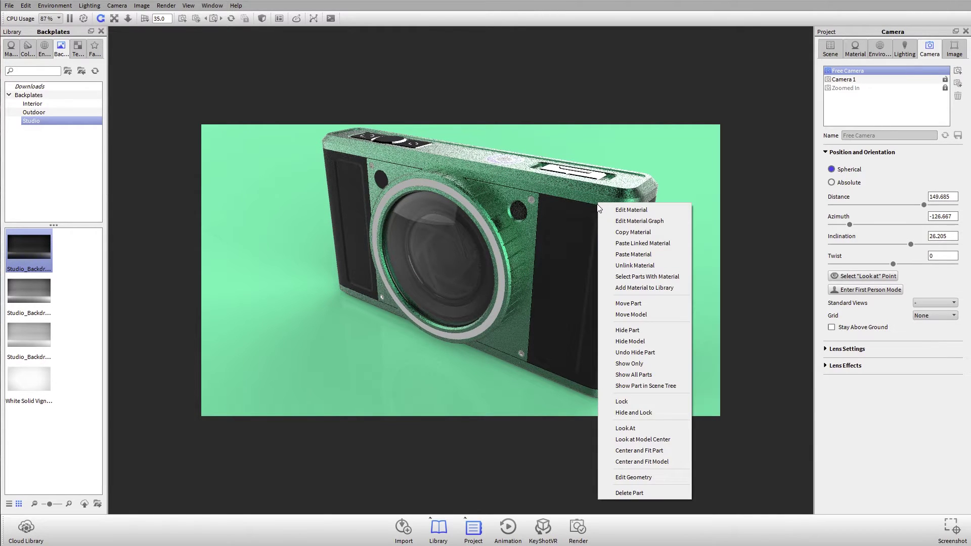
click(908, 385)
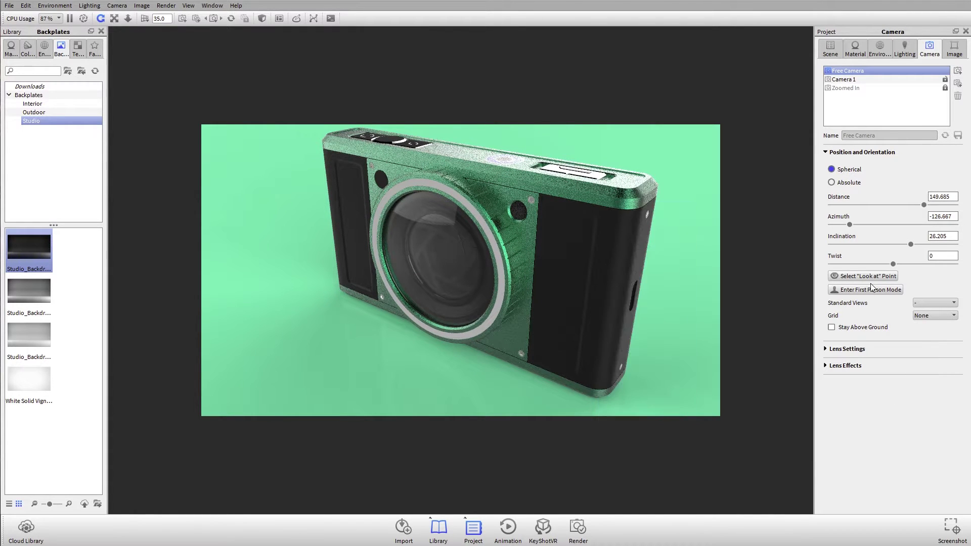
click(865, 277)
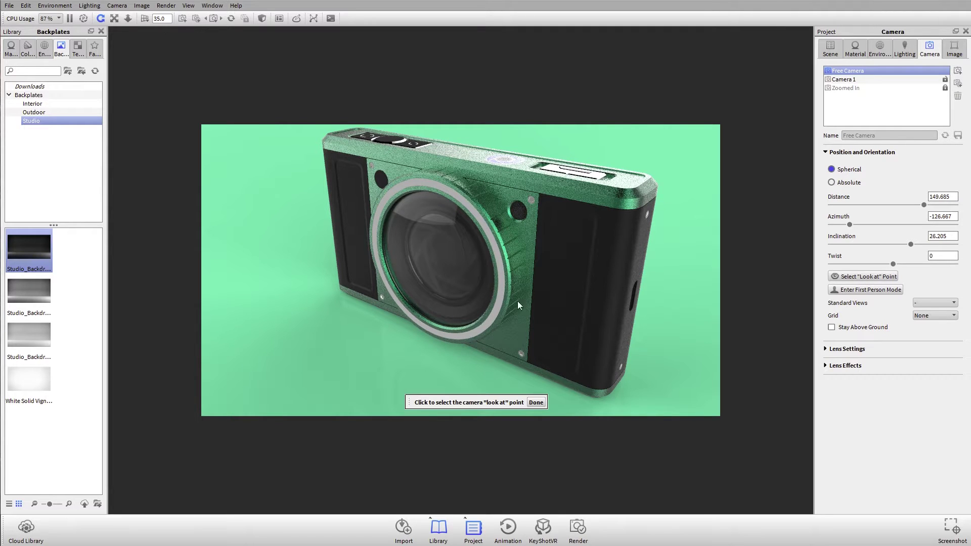
click(624, 199)
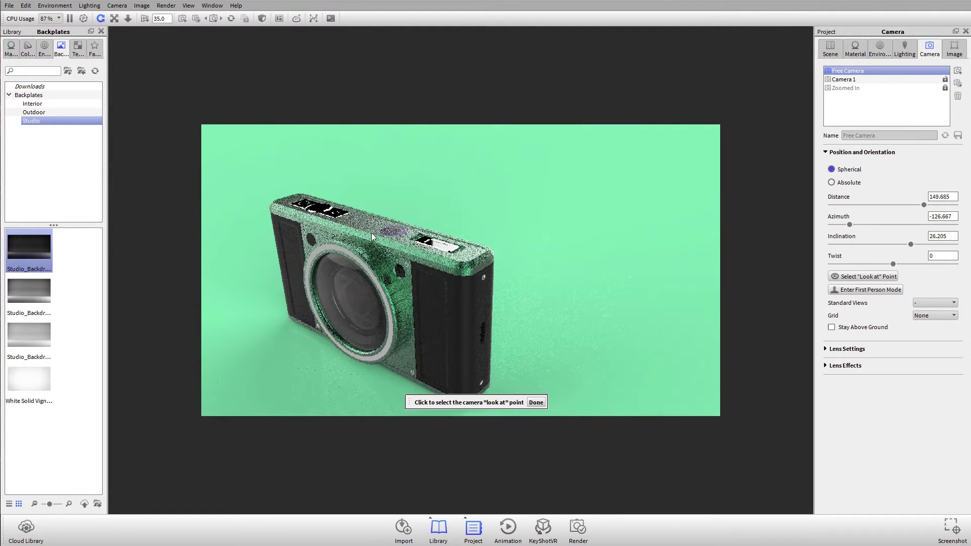
click(556, 284)
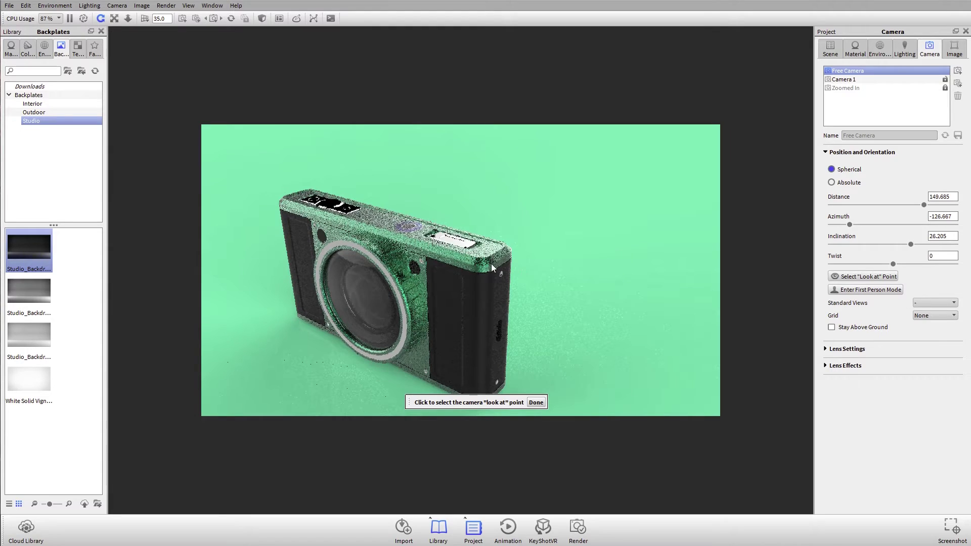
click(481, 263)
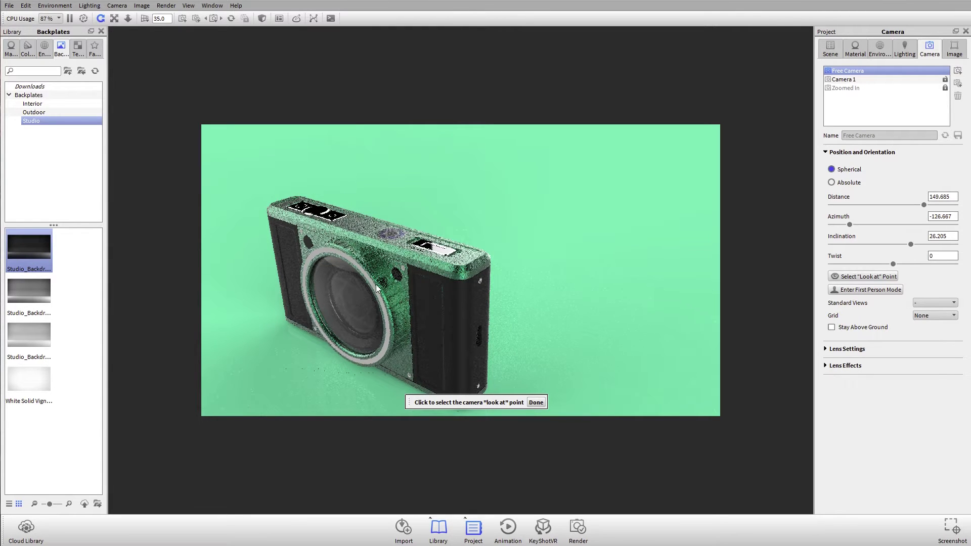
click(402, 268)
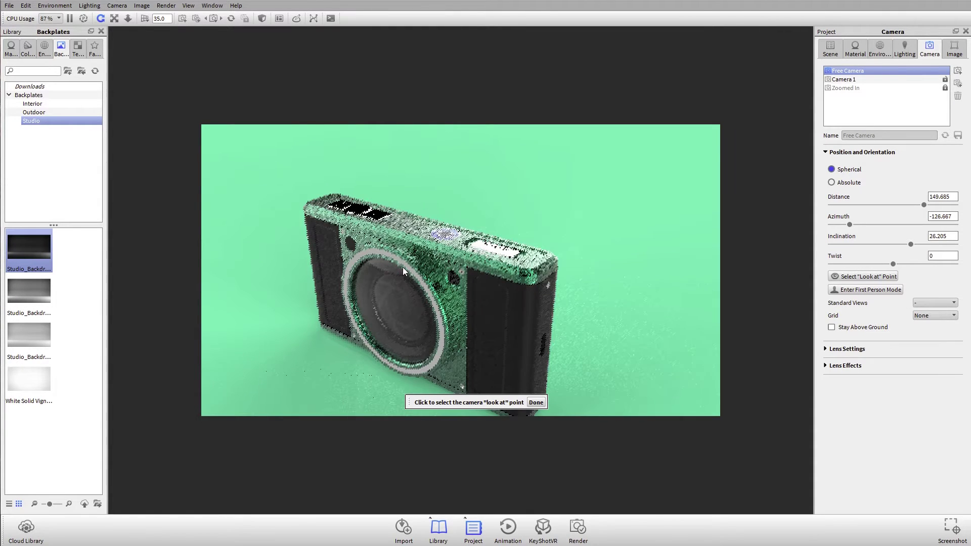
click(536, 402)
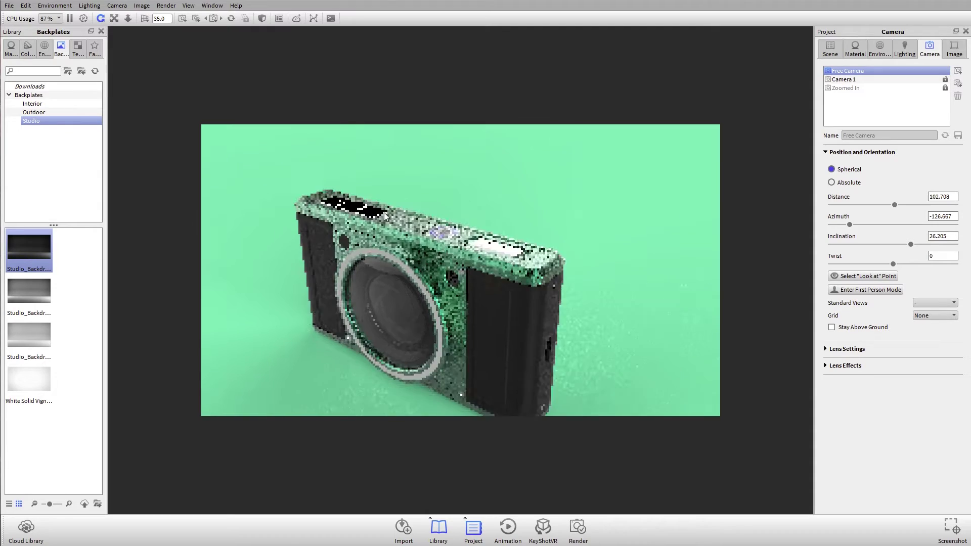
drag(508, 302, 533, 232)
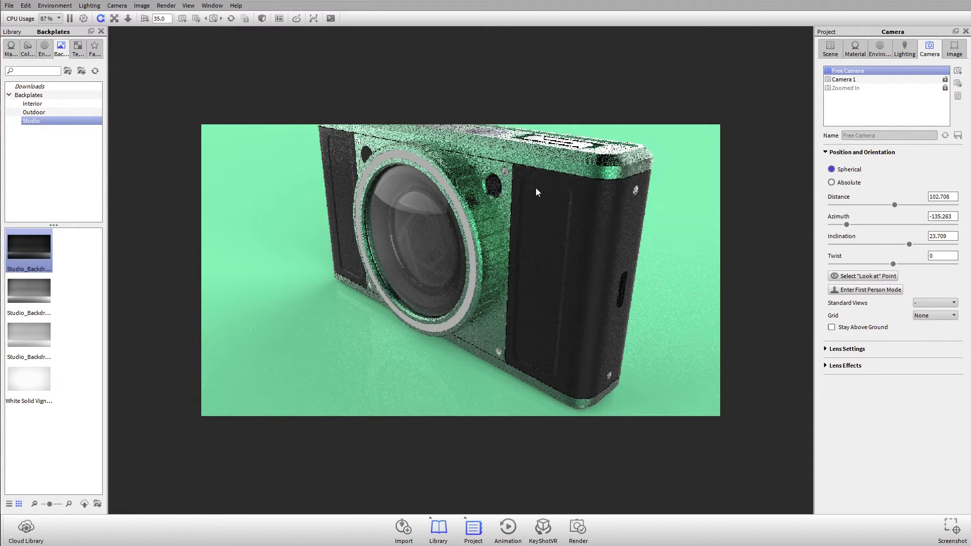
mouse_move(536, 187)
mouse_down()
mouse_move(499, 195)
mouse_move(480, 213)
mouse_move(474, 207)
mouse_move(529, 196)
mouse_move(536, 205)
mouse_up()
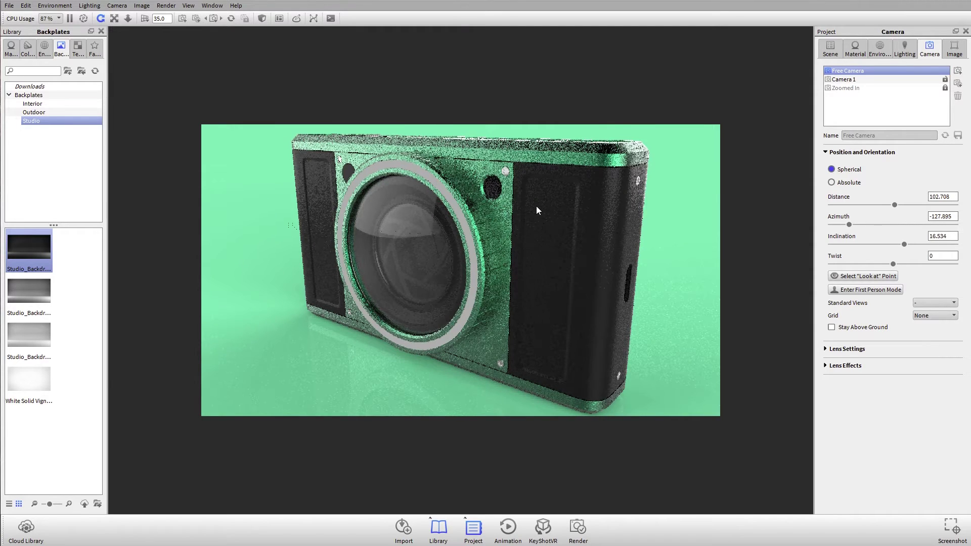
Set Free Camera to the Front standard view and then to the Right standard view.
click(927, 303)
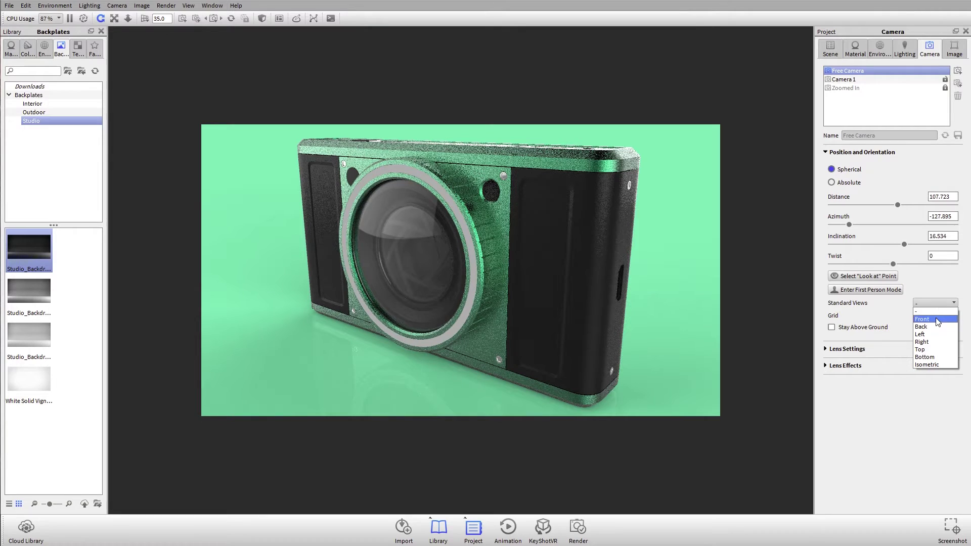
click(936, 319)
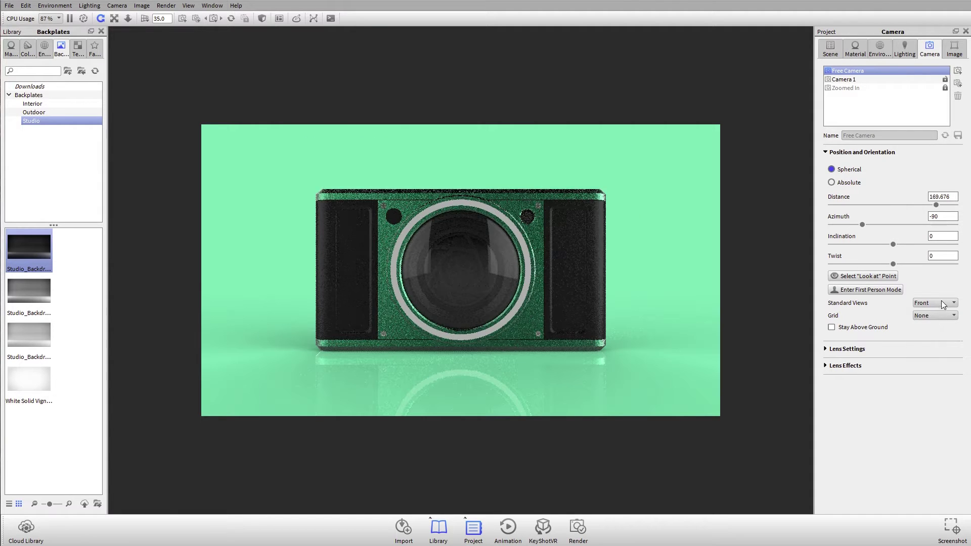
click(944, 304)
click(943, 341)
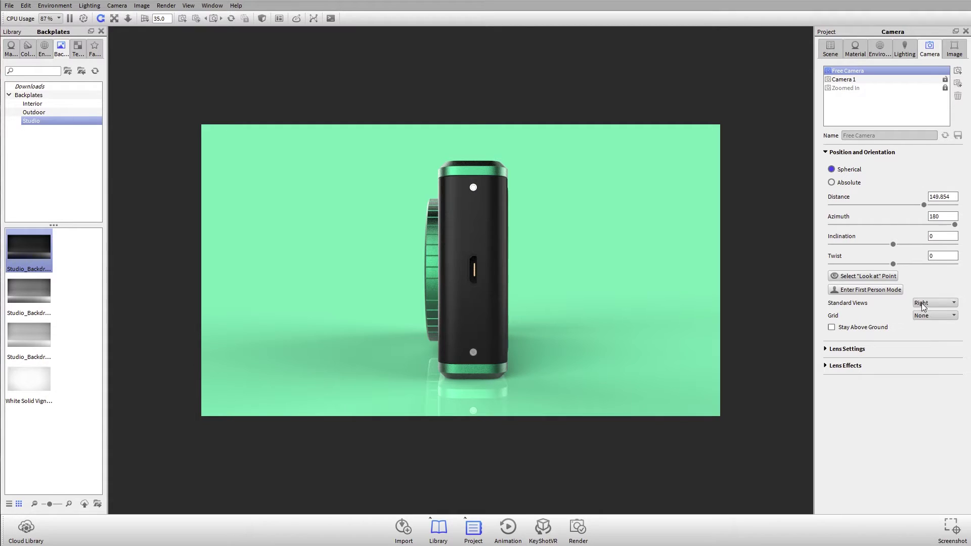
click(924, 306)
key(Escape)
Switch to Camera 1, set its focal length to 70, and orbit to about -130 azimuth and 8 inclination.
click(843, 79)
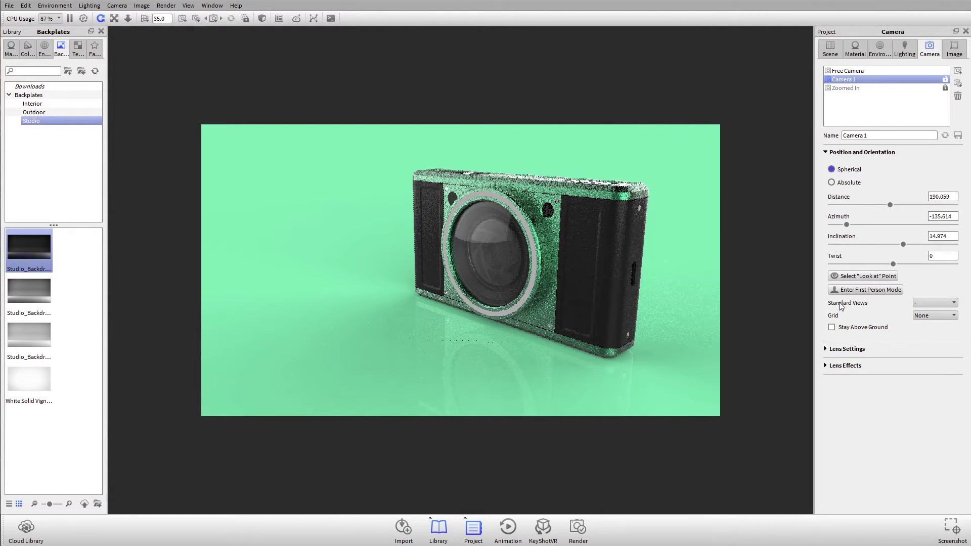
click(848, 349)
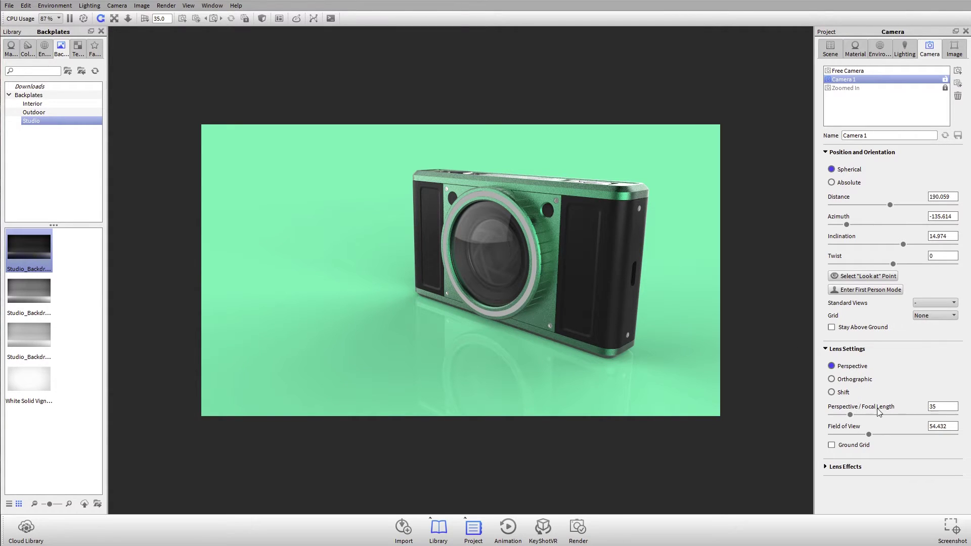
double_click(933, 408)
text(70)
key(Return)
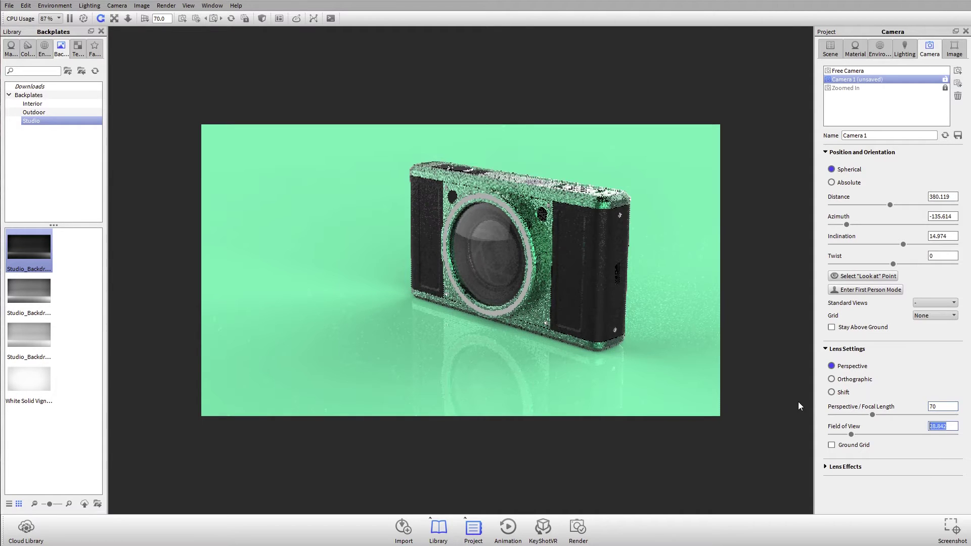
drag(647, 199, 642, 244)
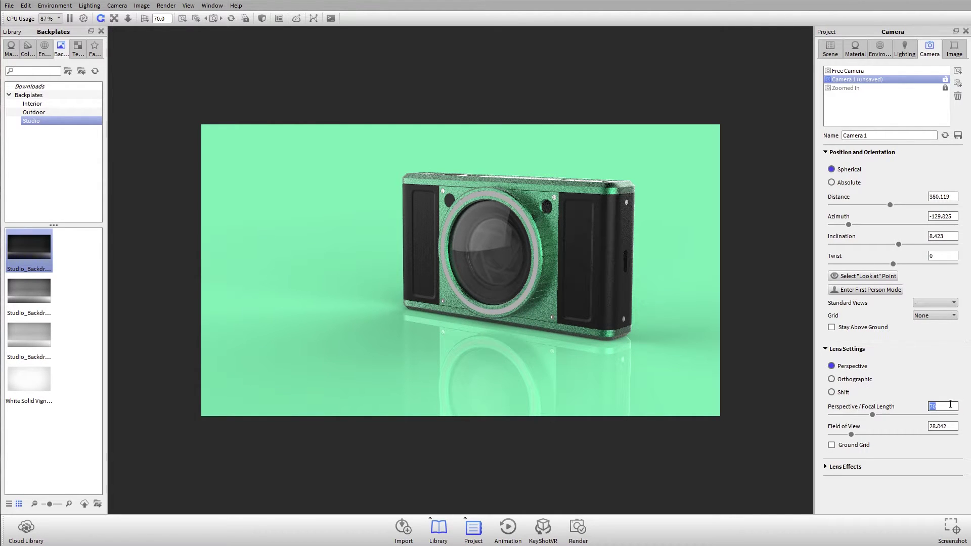
Set Camera 1's focal length to 200 and reframe it at about 1001 distance, -124 azimuth and 7 inclination.
key(Tab)
drag(629, 269, 514, 235)
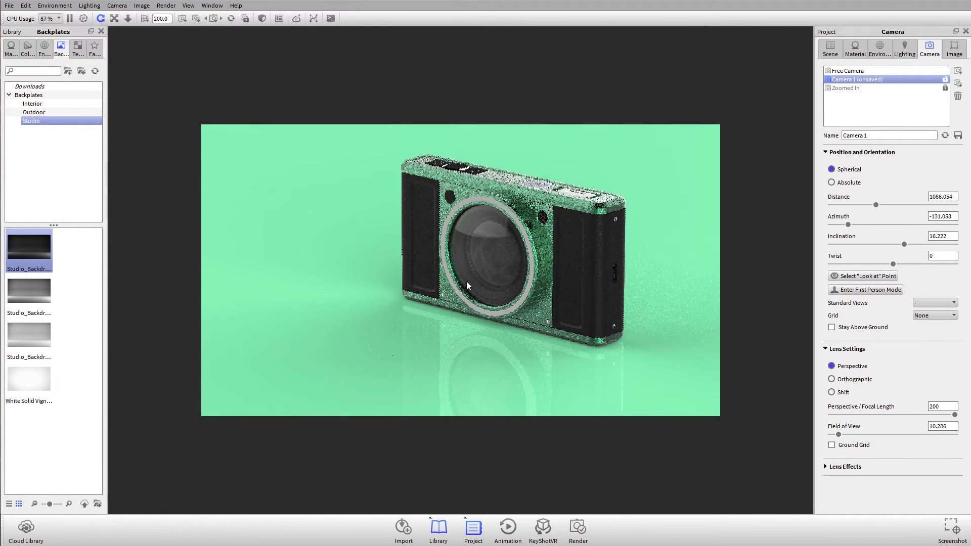
drag(521, 302, 603, 230)
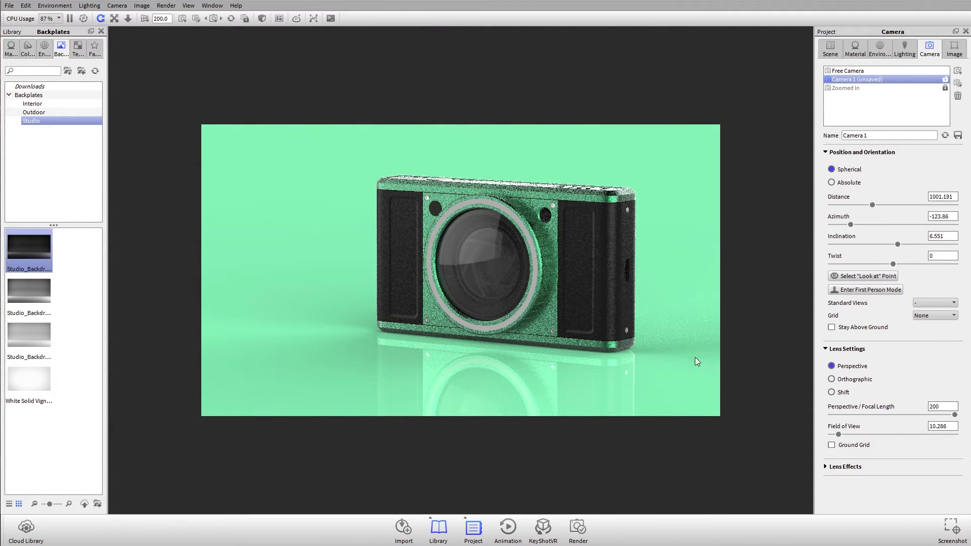
Set Camera 1's focal length to 35 and orbit to about -135 azimuth and 23 inclination.
double_click(941, 406)
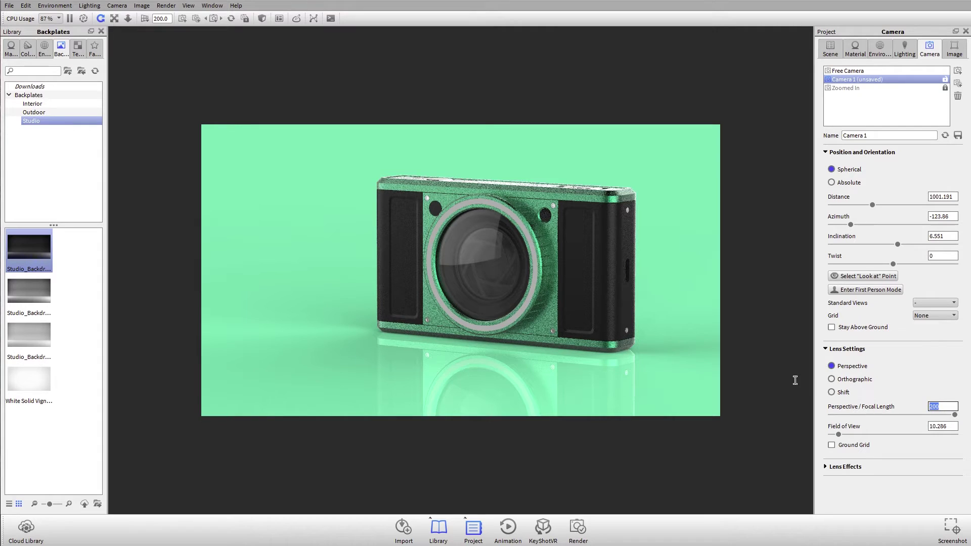
text(35)
key(Tab)
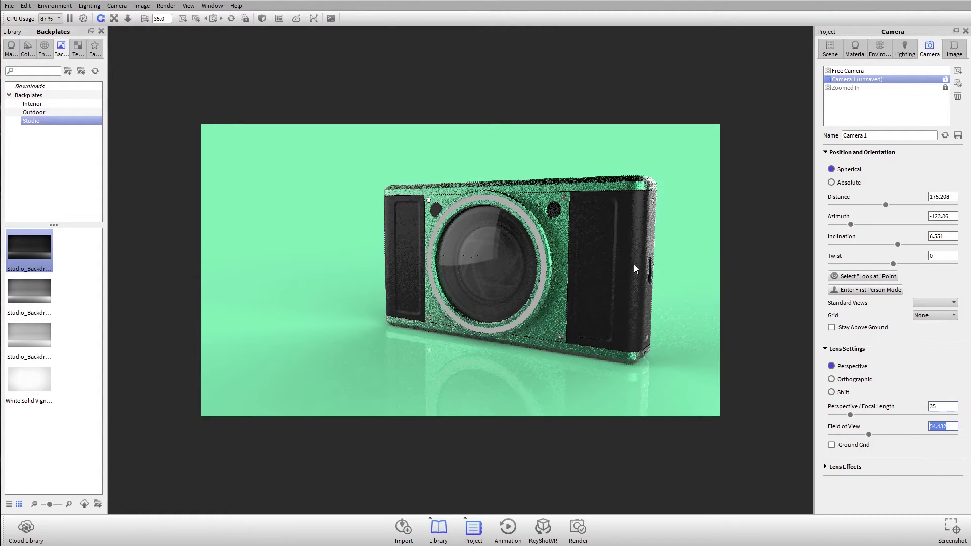
drag(635, 269, 500, 277)
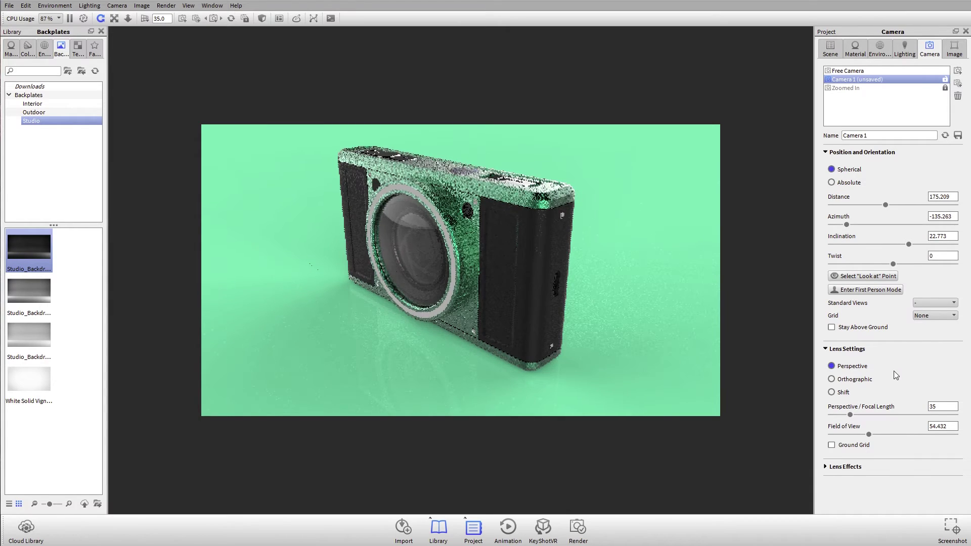
Set Camera 1's focal length to 55 and orbit to about -126 azimuth and 19 inclination.
double_click(942, 406)
text(55)
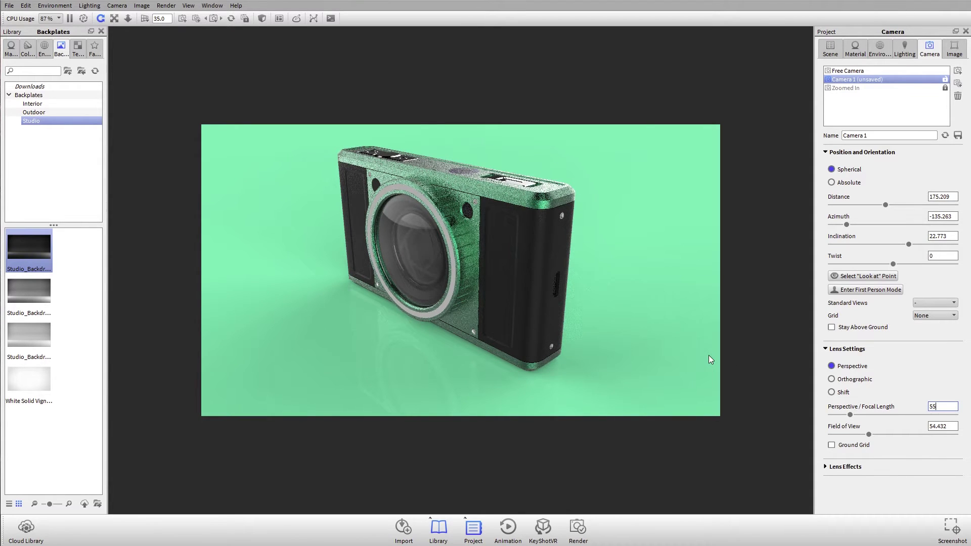
key(Return)
drag(556, 310, 620, 315)
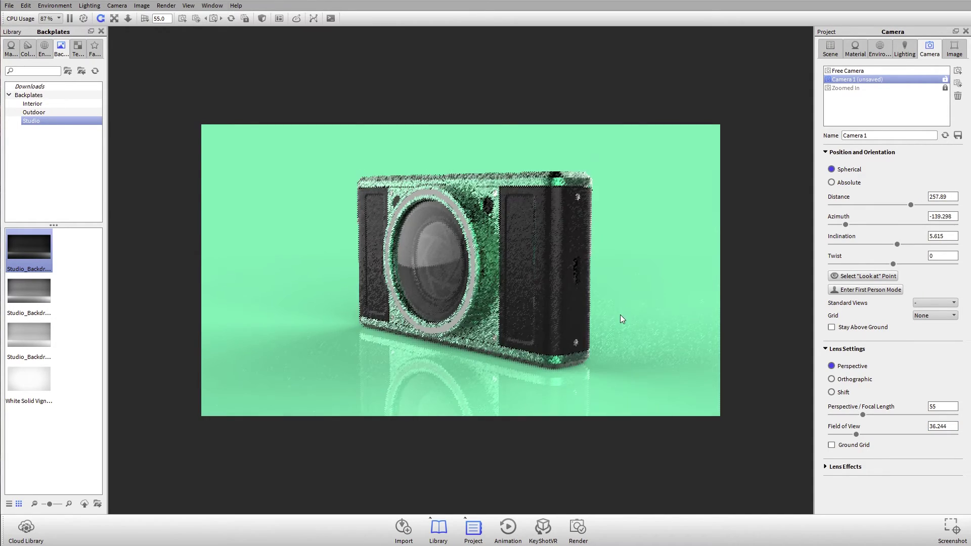
drag(444, 219, 474, 260)
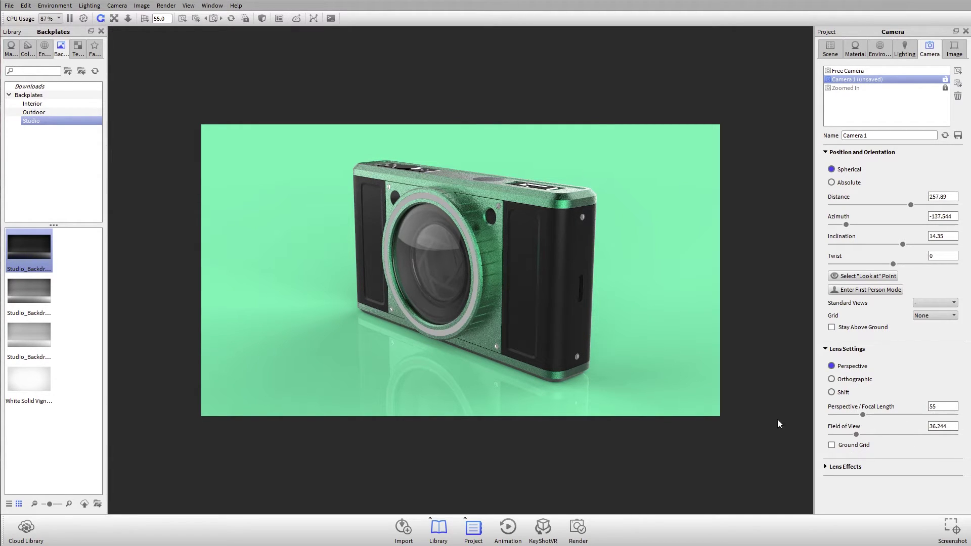
drag(568, 274, 599, 280)
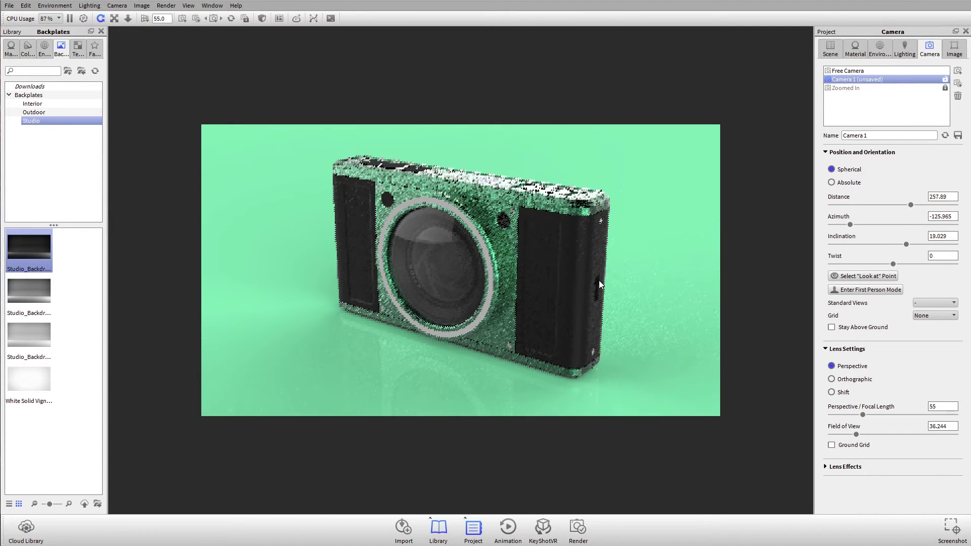
Switch Camera 1's lens to Orthographic and orbit around the model, ending at about -145 azimuth and 11 inclination.
click(859, 380)
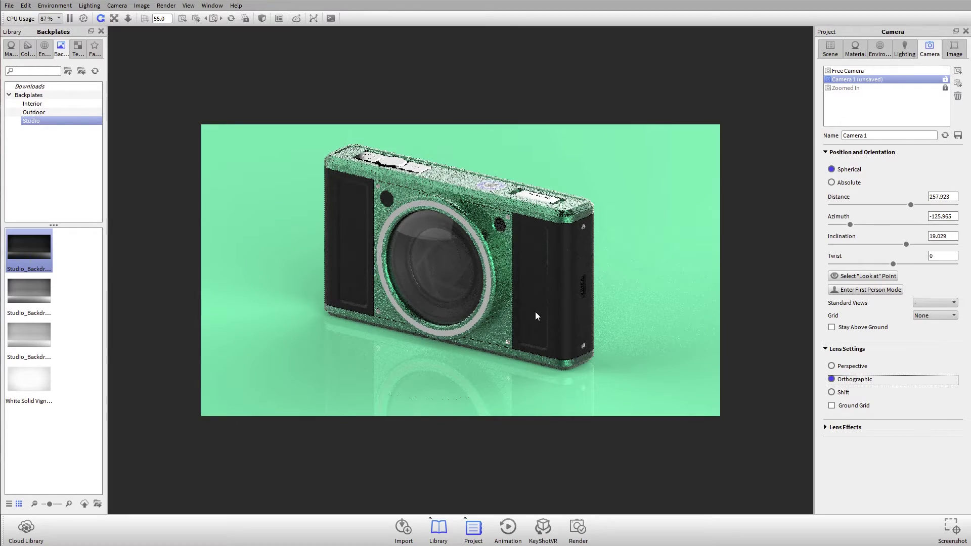
drag(489, 277, 549, 280)
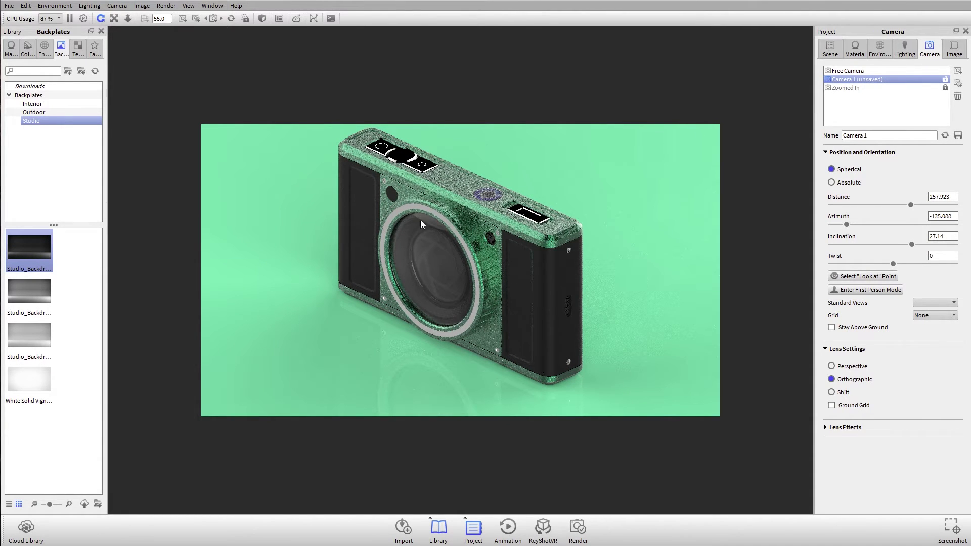
drag(420, 220, 574, 220)
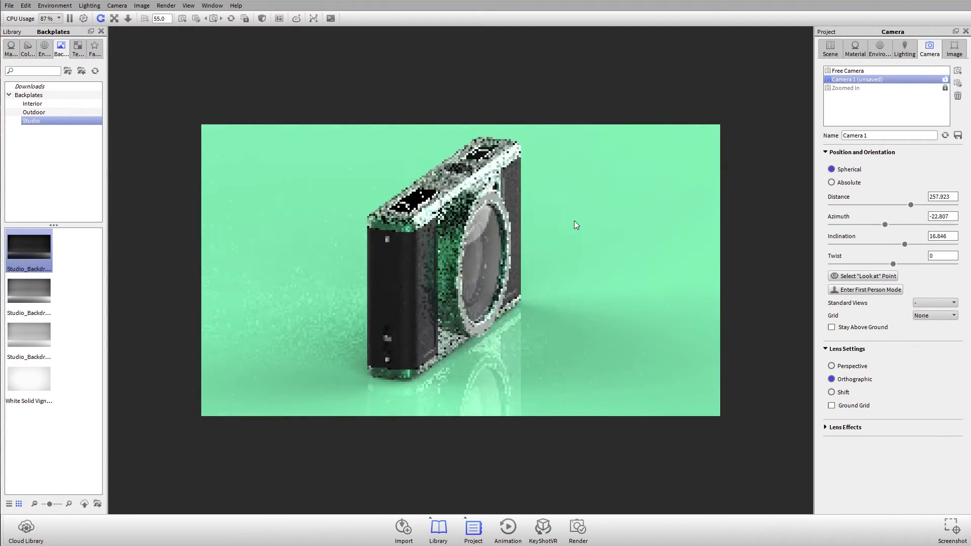
drag(626, 262, 440, 247)
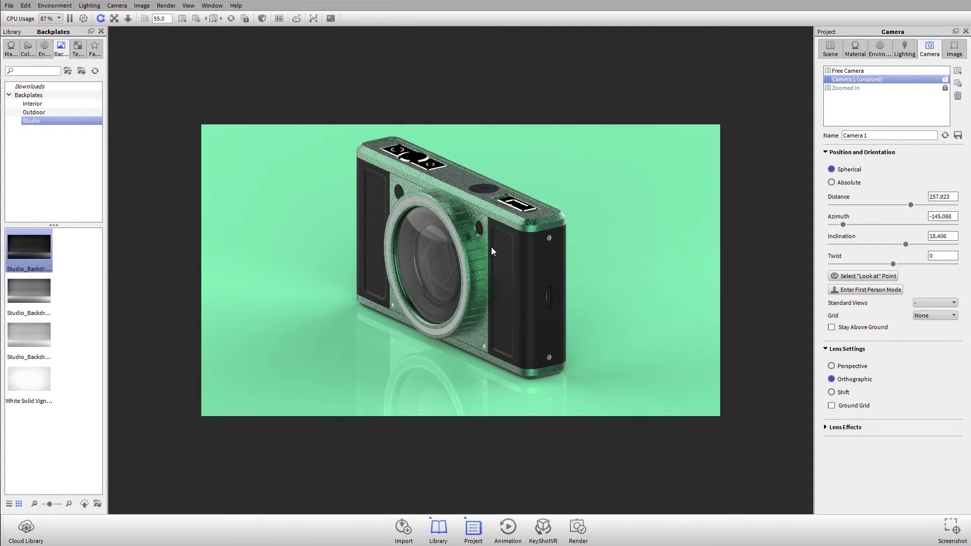
drag(464, 226, 462, 207)
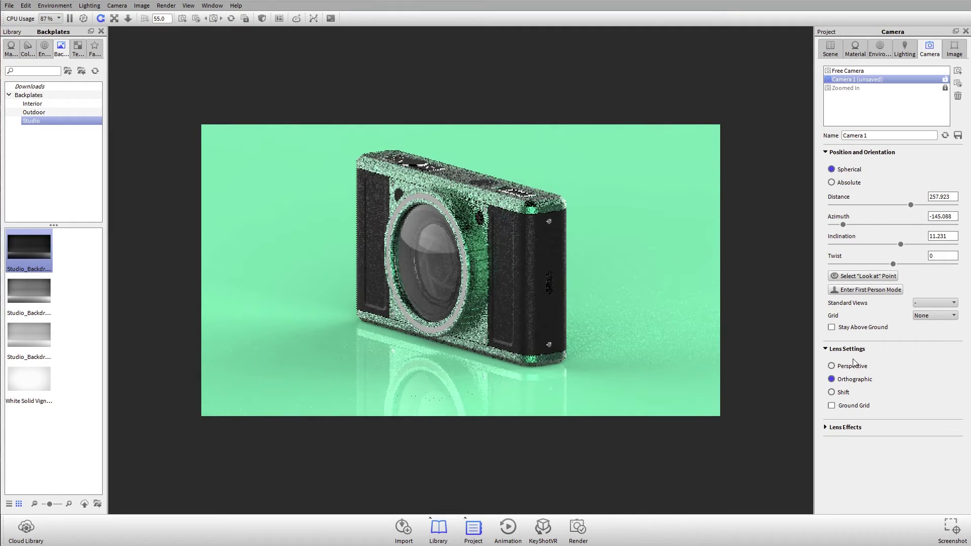
Return Camera 1's lens to Perspective and reframe it at about 239 distance, -143 azimuth and 21 inclination.
click(831, 366)
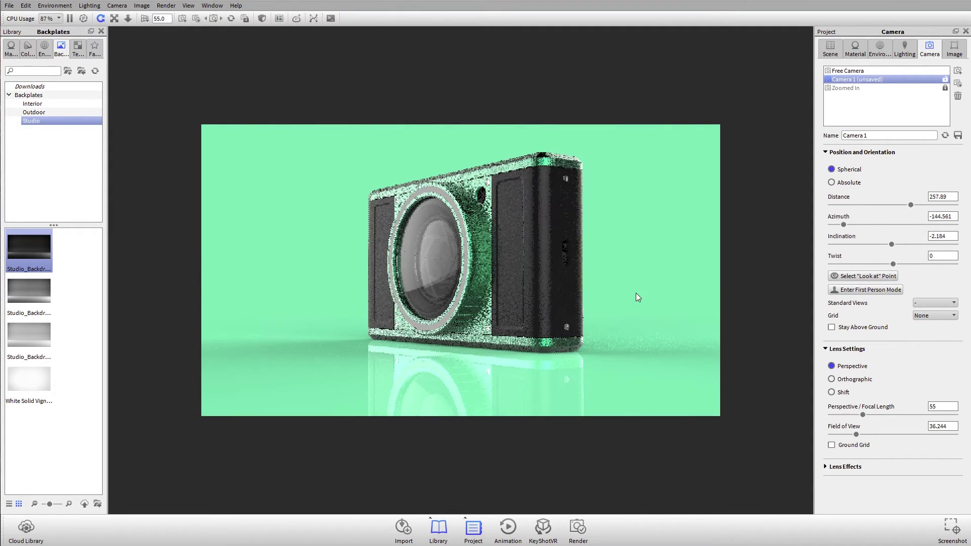
drag(635, 293, 638, 329)
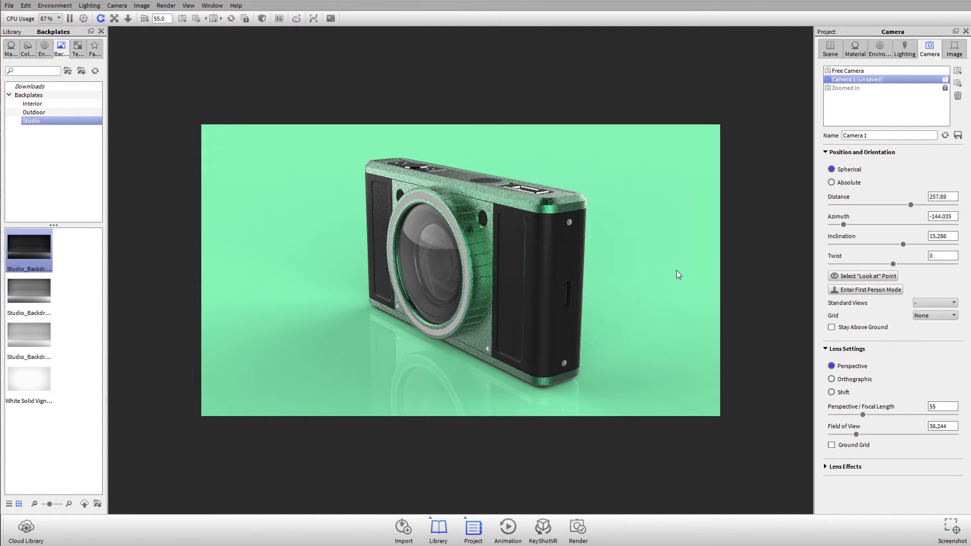
drag(673, 299, 626, 257)
scroll(624, 253, up, 5)
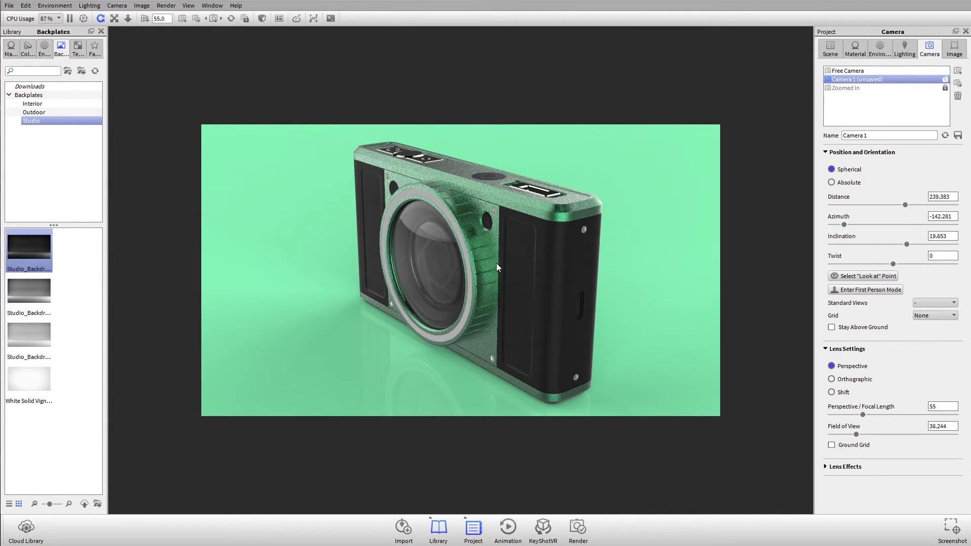
drag(523, 260, 581, 231)
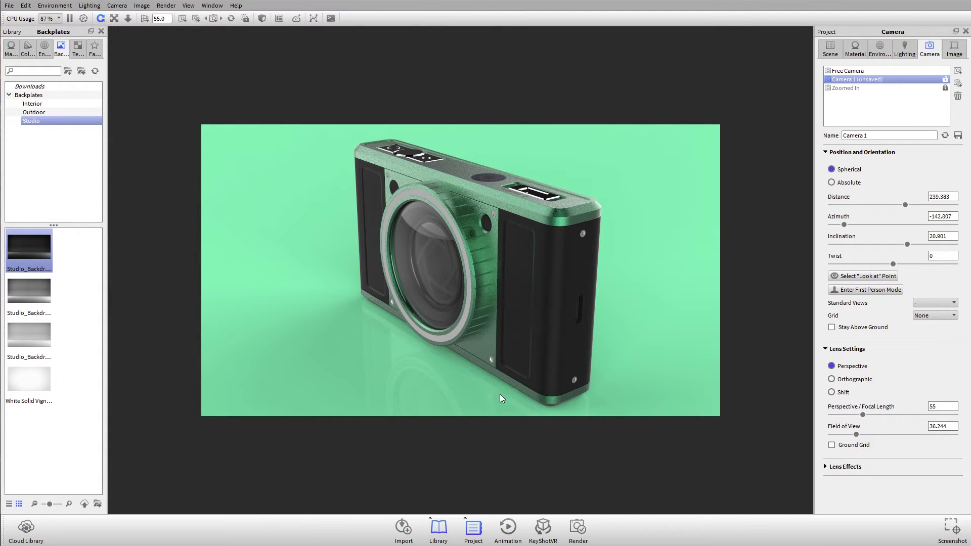
Switch Camera 1 to a Shift lens, estimate the vertical shift, pull back to about 247 distance and adjust the vertical shift to about -0.974.
click(846, 393)
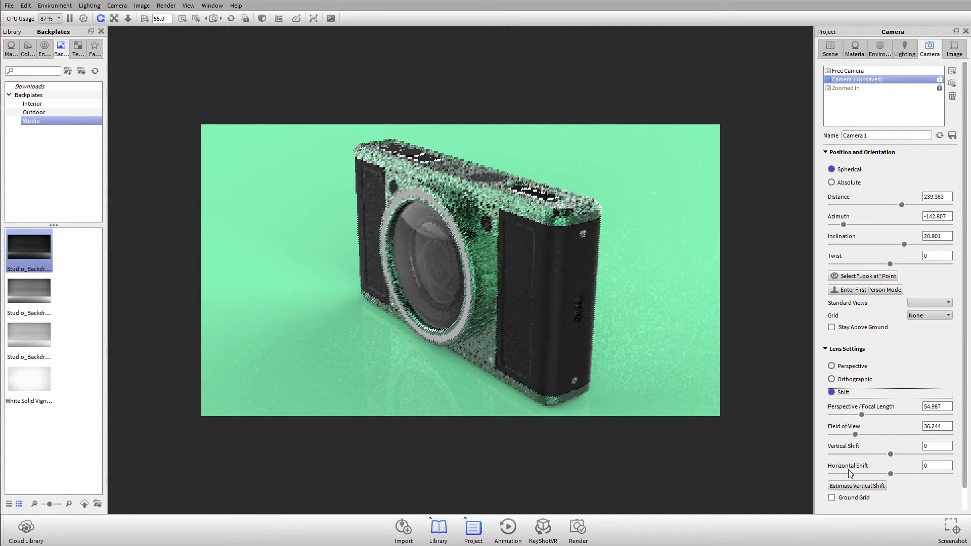
scroll(940, 349, down, 1)
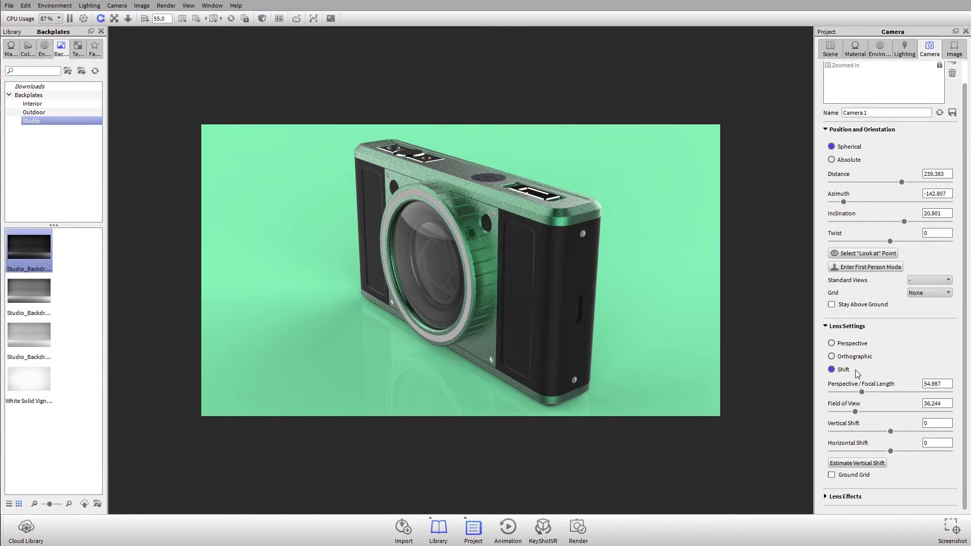
click(858, 463)
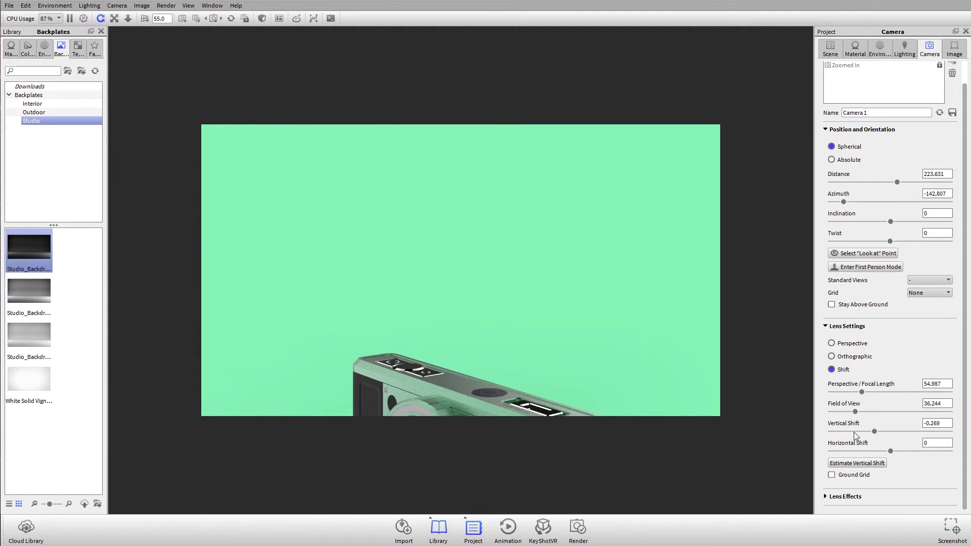
drag(875, 430, 823, 438)
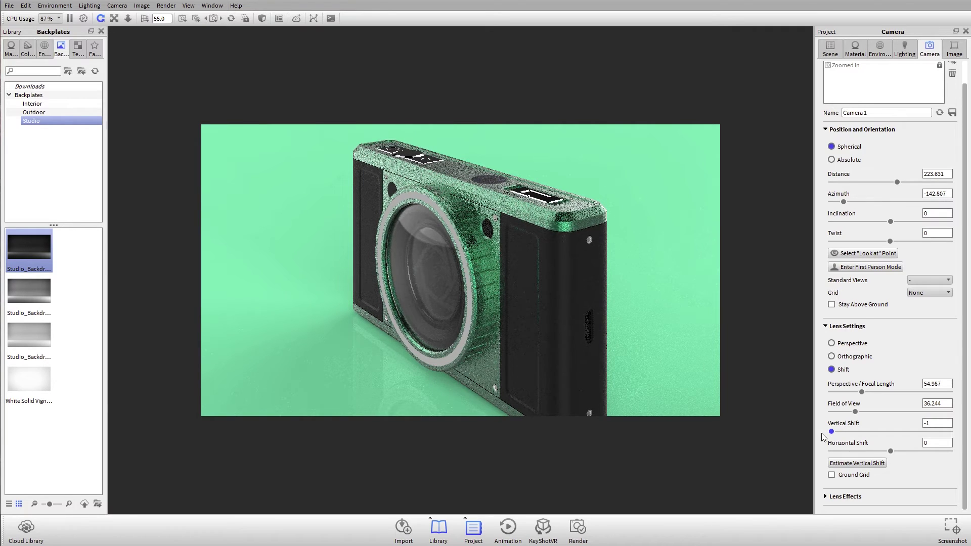
scroll(527, 329, down, 2)
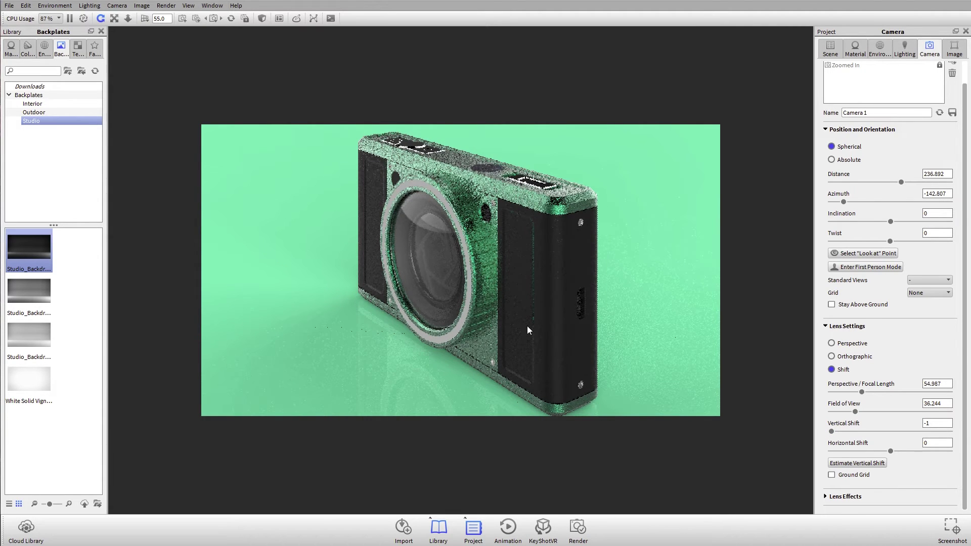
scroll(528, 328, down, 2)
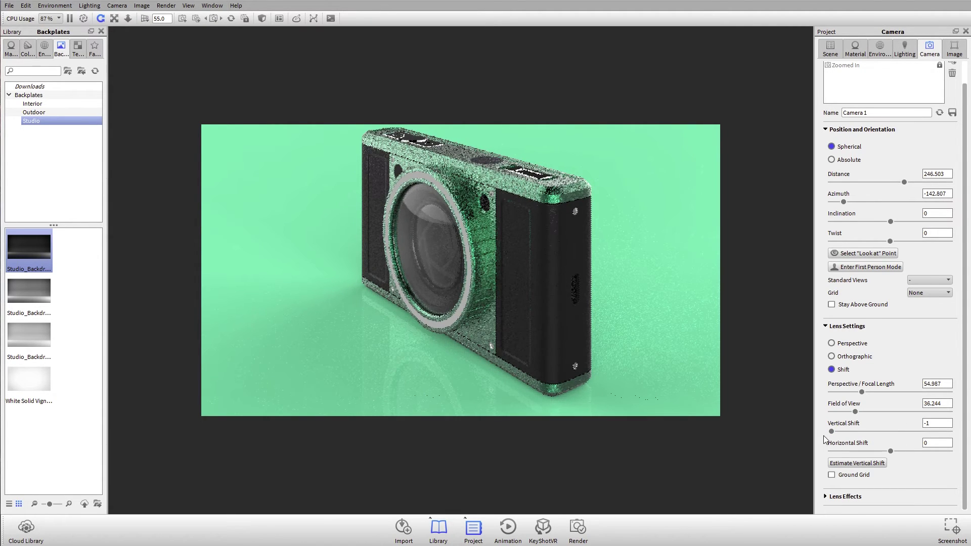
drag(831, 432, 833, 432)
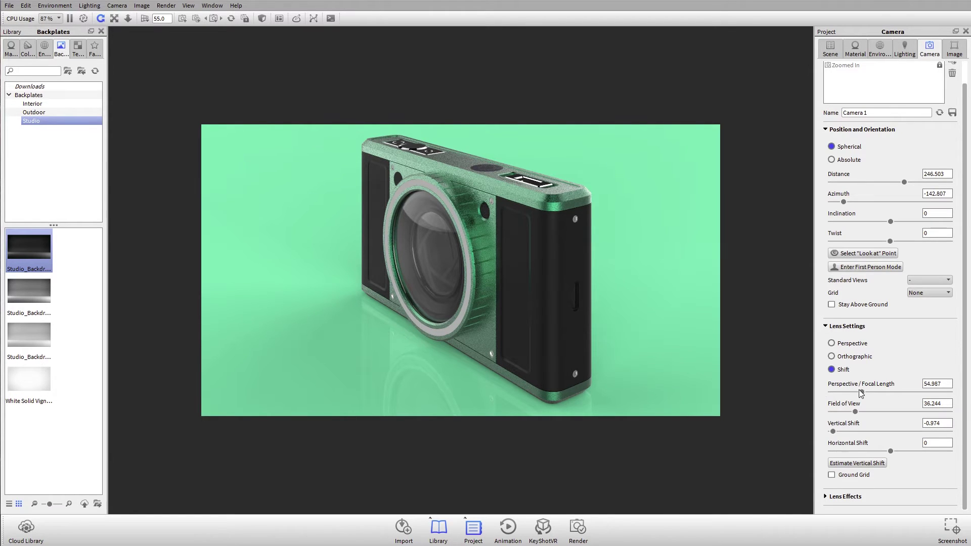
Set the shift lens to about 47 focal length, orbit to about -135 azimuth, re-estimate the vertical shift and adjust it to about -0.958.
mouse_move(861, 392)
mouse_down()
mouse_move(844, 384)
mouse_move(858, 386)
mouse_up()
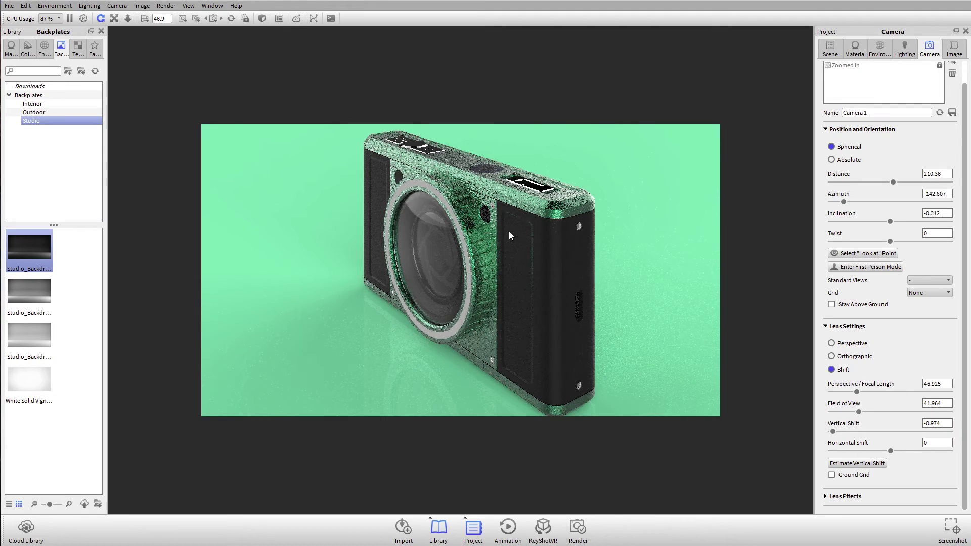
drag(508, 232, 532, 231)
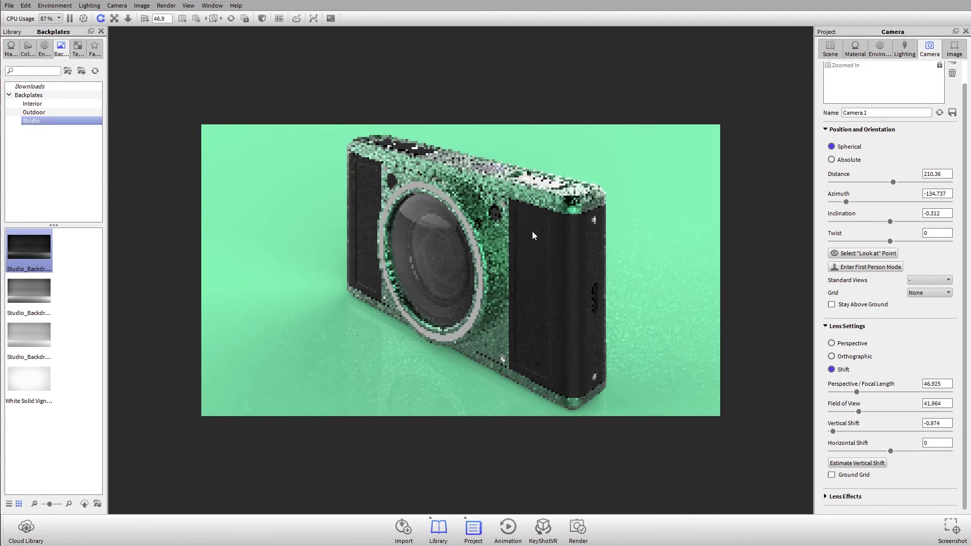
click(869, 464)
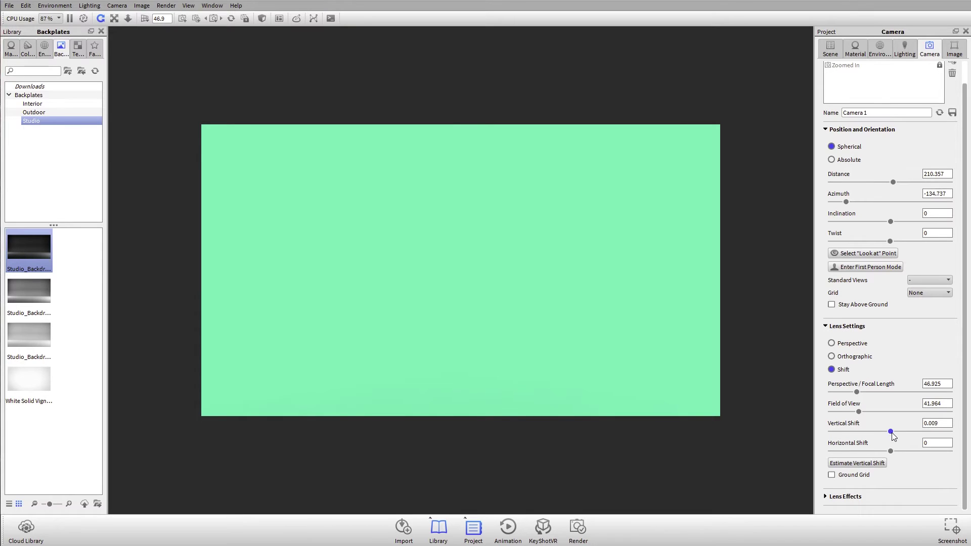
drag(892, 433, 837, 430)
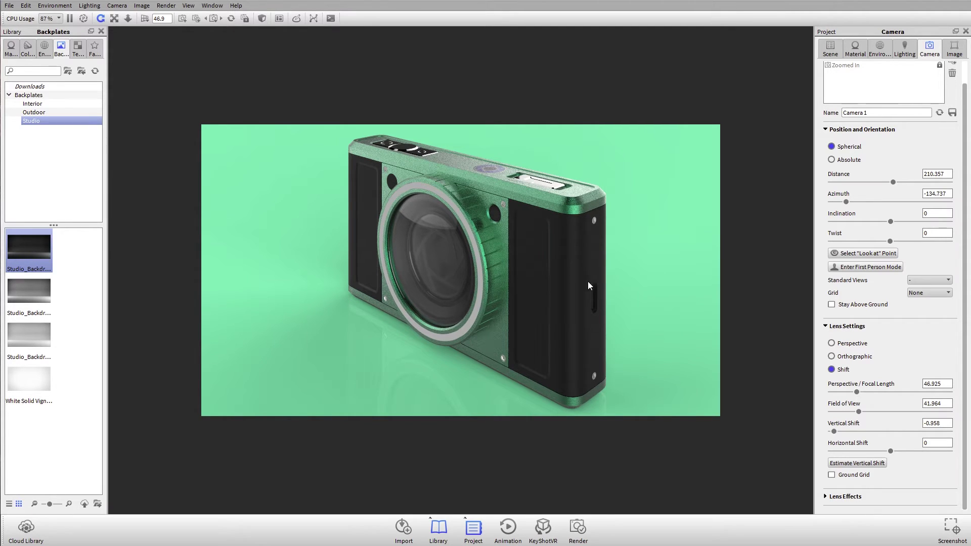
Return Camera 1 to the Perspective lens and reset it to its saved settings.
click(863, 343)
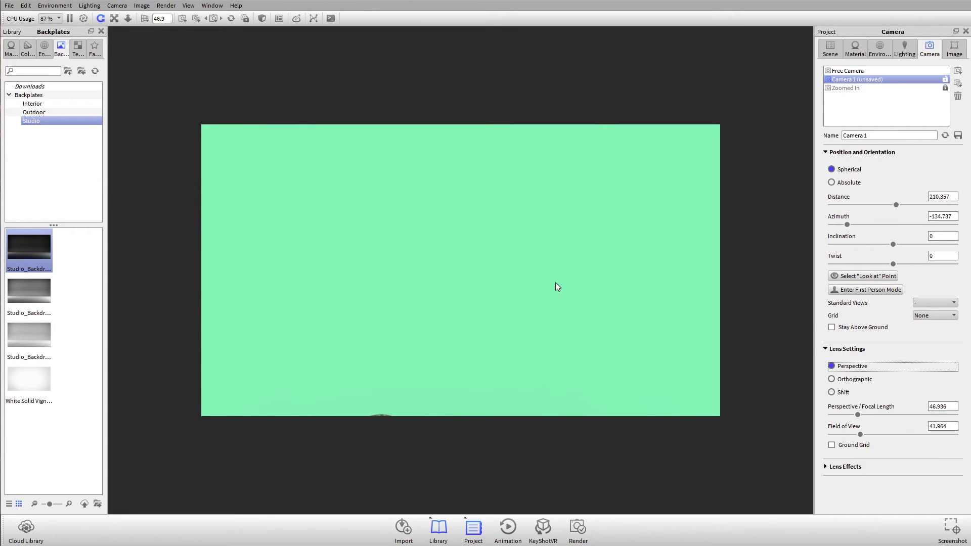
right_click(457, 348)
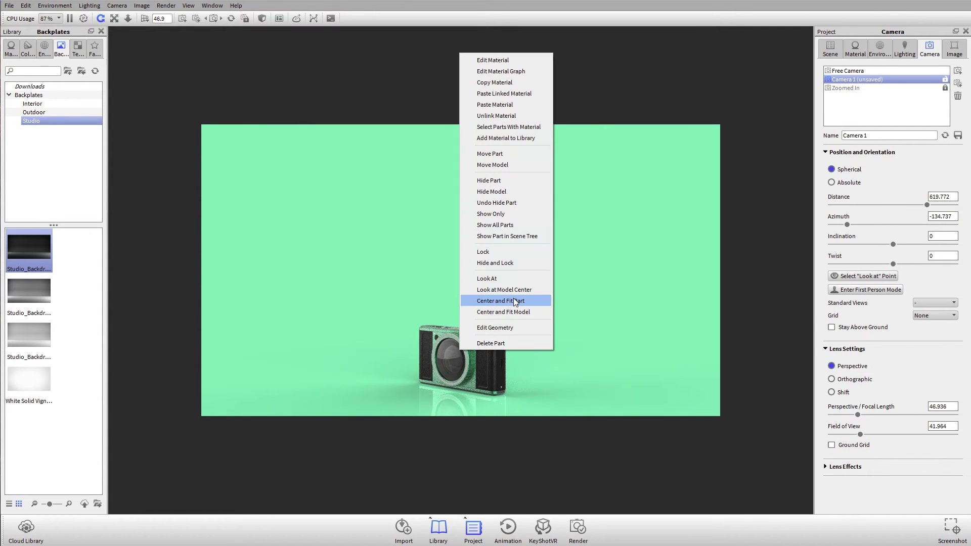
click(629, 222)
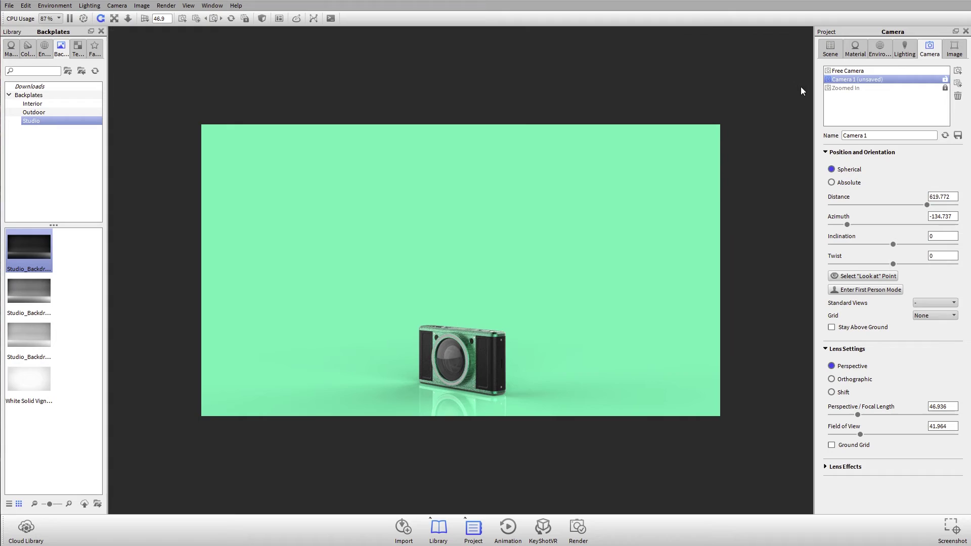
click(945, 135)
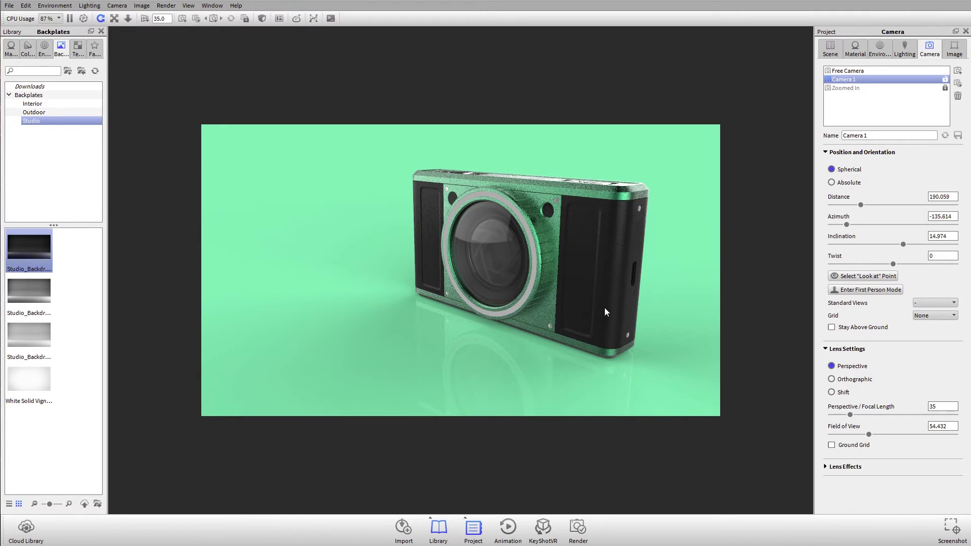
Enable depth of field for Camera 1 and pick a point of focus on the camera model's lens.
click(850, 350)
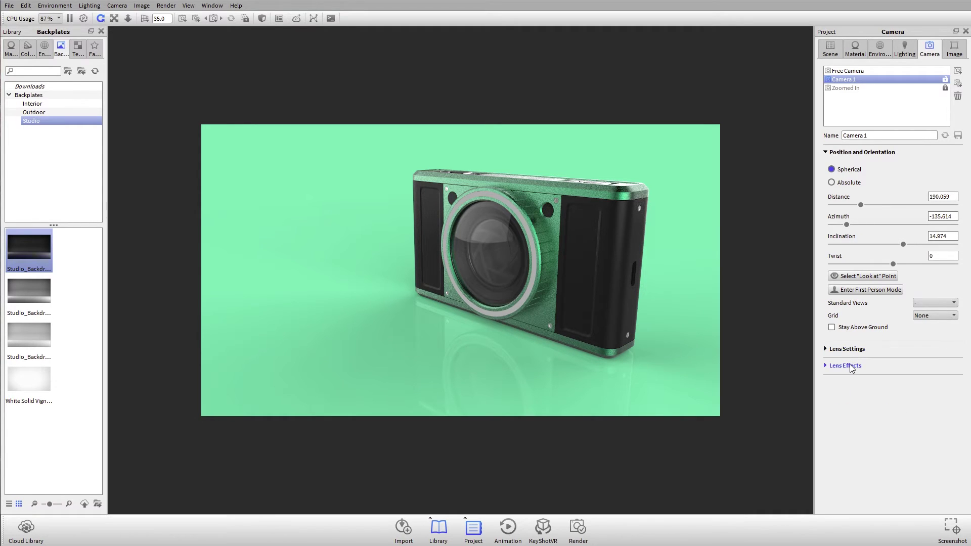
click(852, 366)
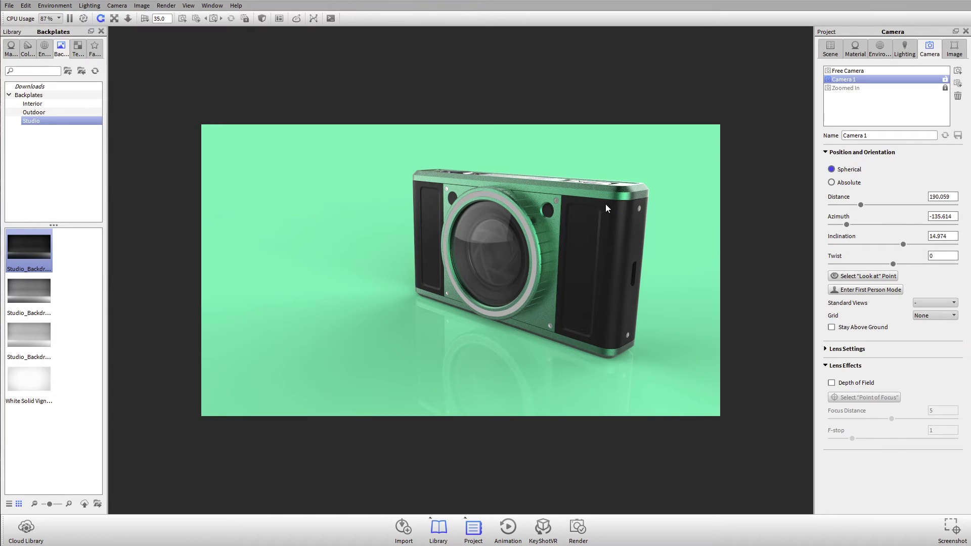
click(870, 385)
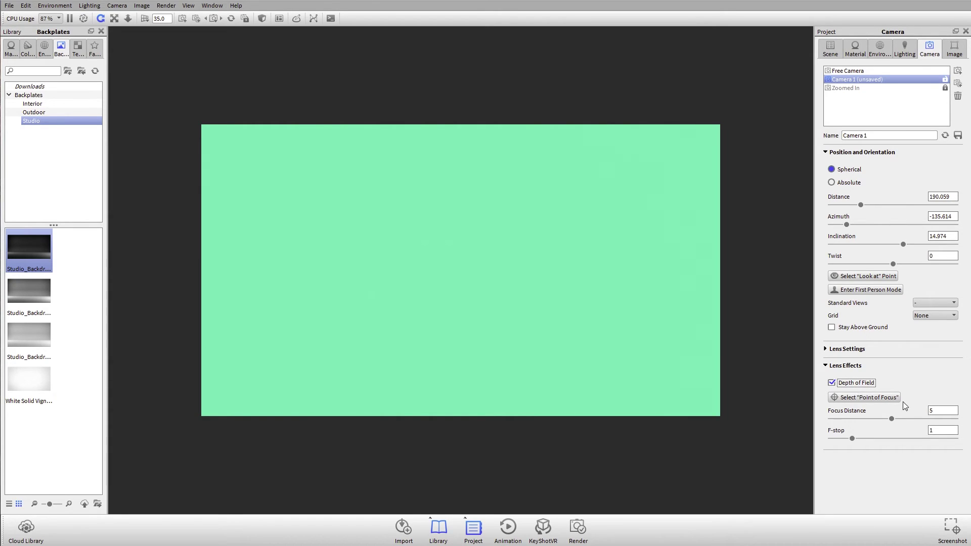
click(890, 398)
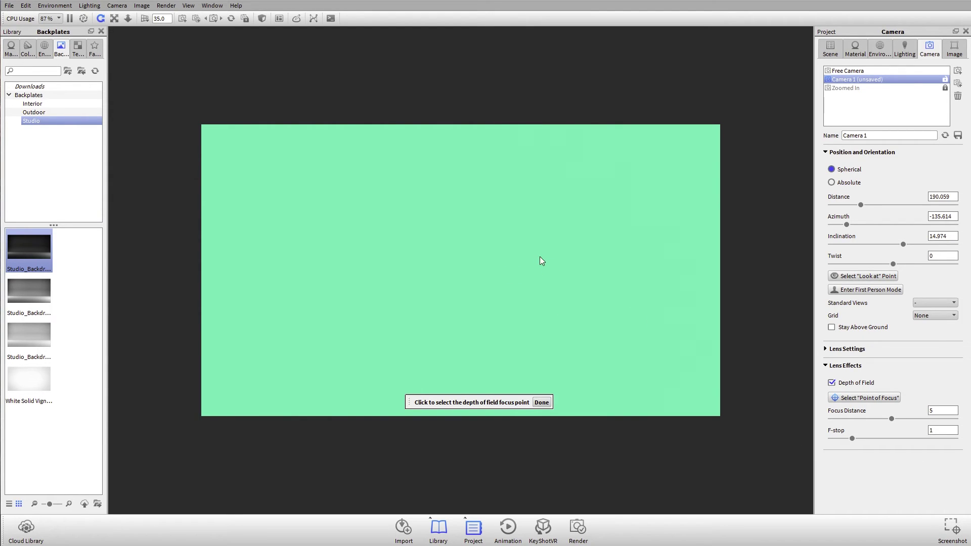
click(506, 260)
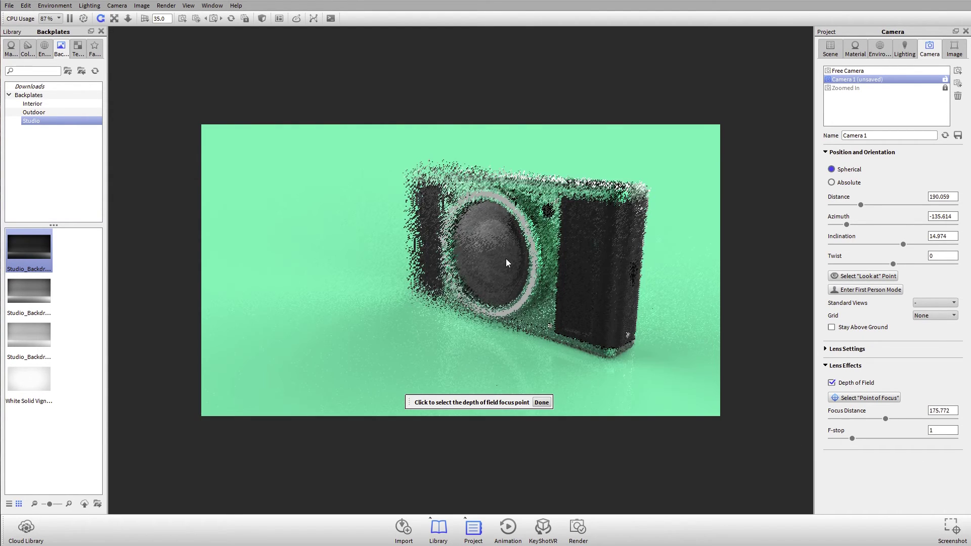
Try focus points on the body's near top edge, the lens and the far lower corner of the camera model.
click(608, 200)
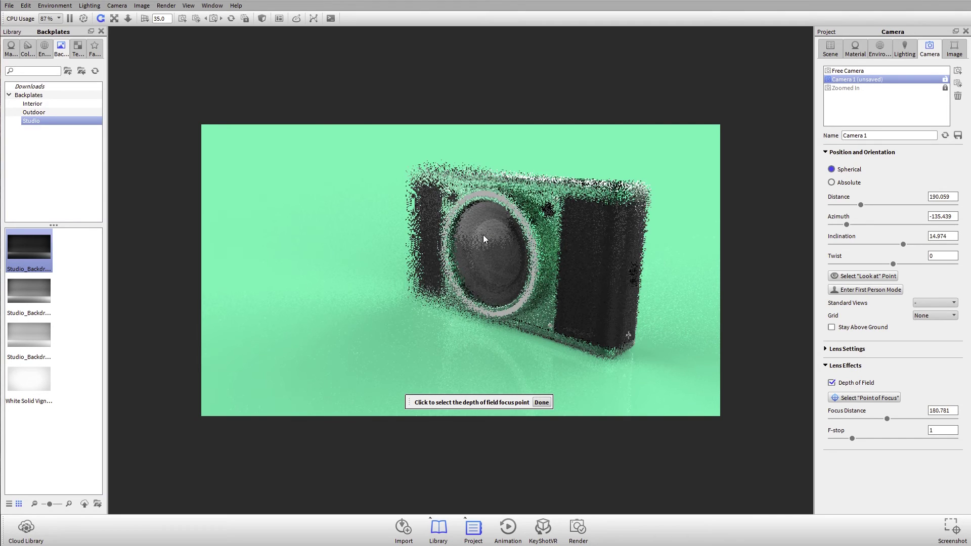
click(611, 189)
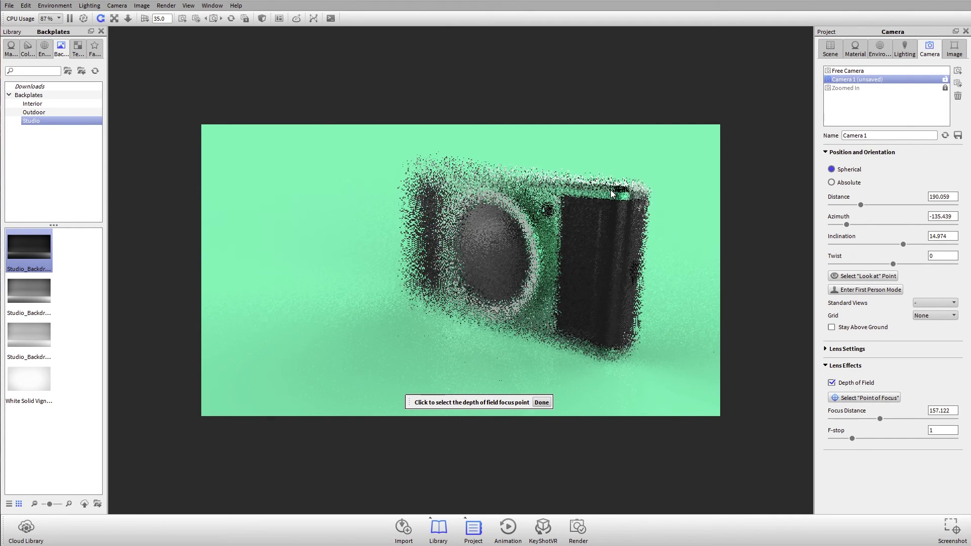
click(468, 240)
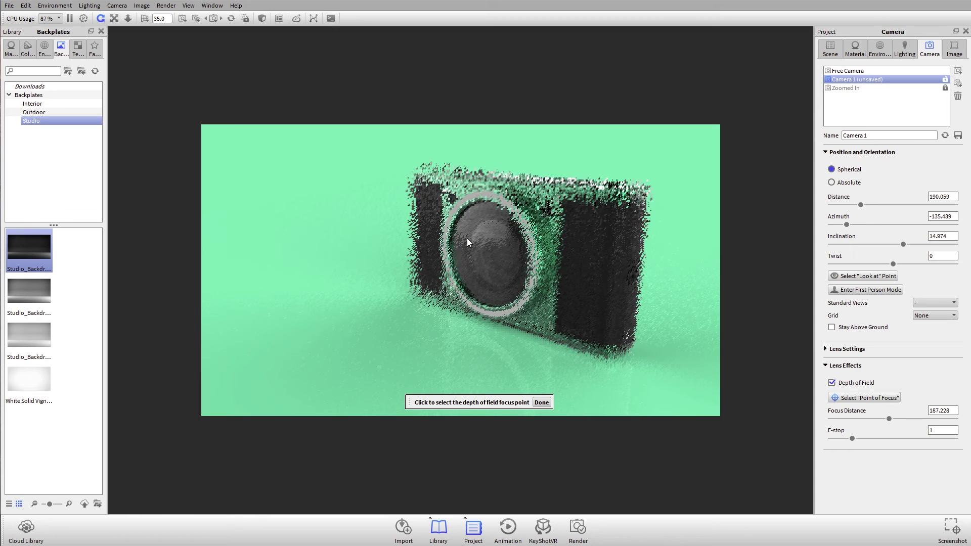
click(421, 290)
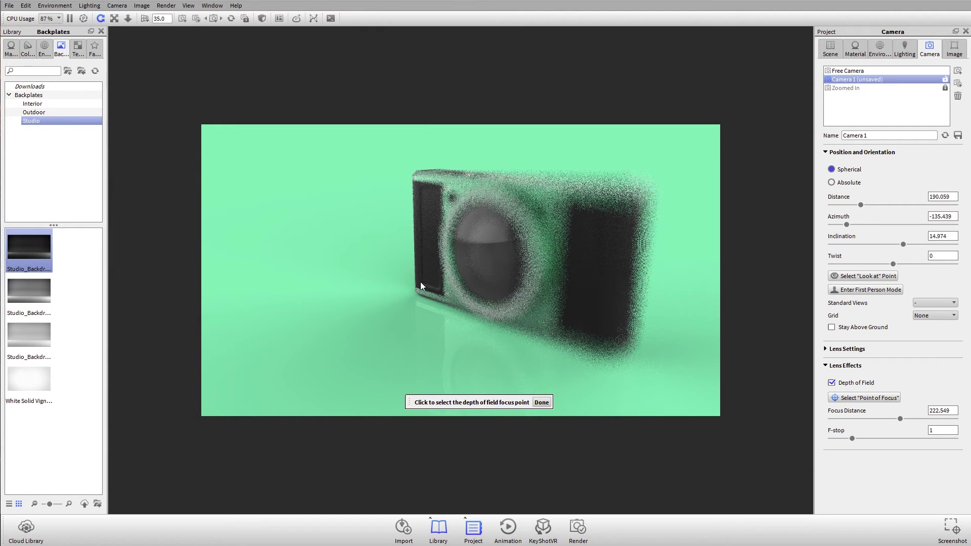
Place Camera 1's point of focus on the model's near upper corner and set the F-stop to 6.
click(620, 204)
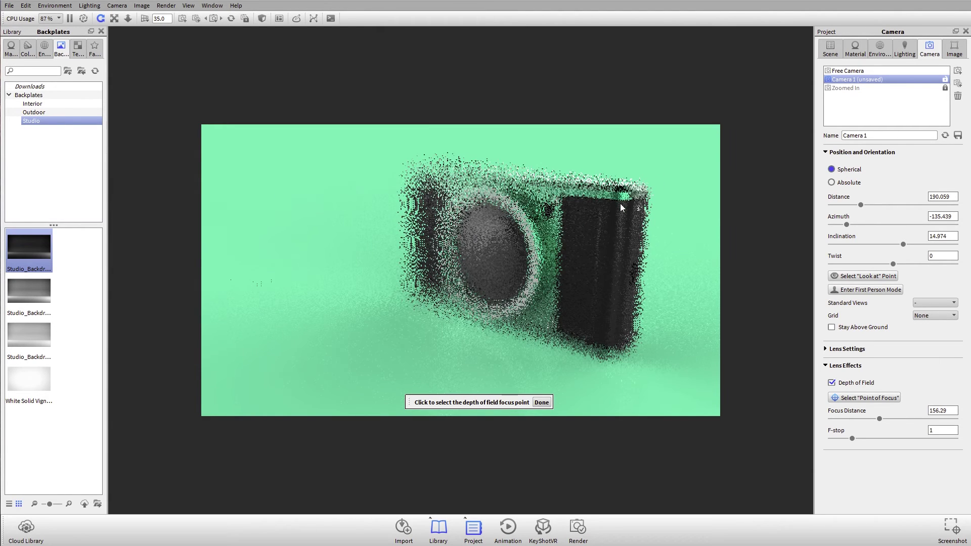
click(541, 401)
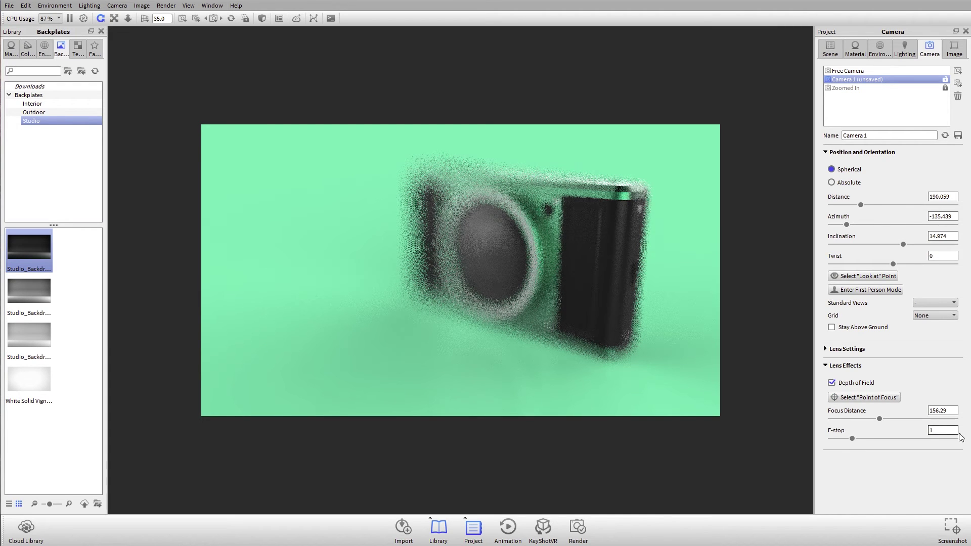
drag(854, 441, 956, 441)
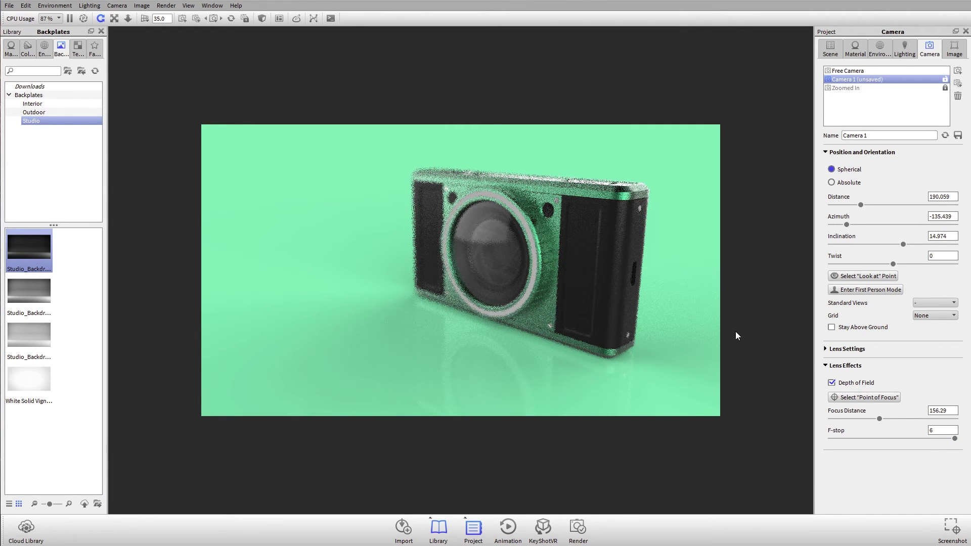
Switch to the Free Camera, look at the model's near upper corner, and frame it at about 67 distance, -145 azimuth and 21 inclination.
click(898, 70)
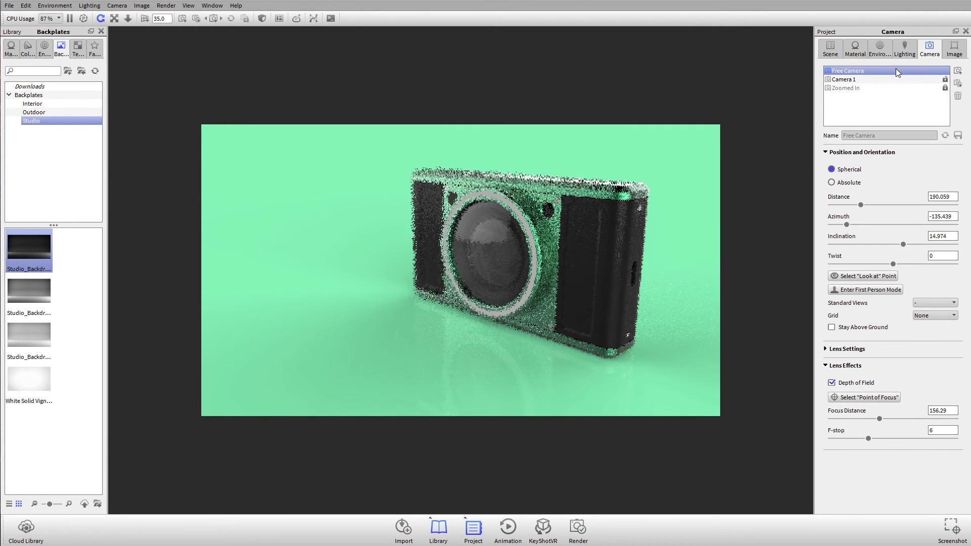
drag(648, 266, 644, 253)
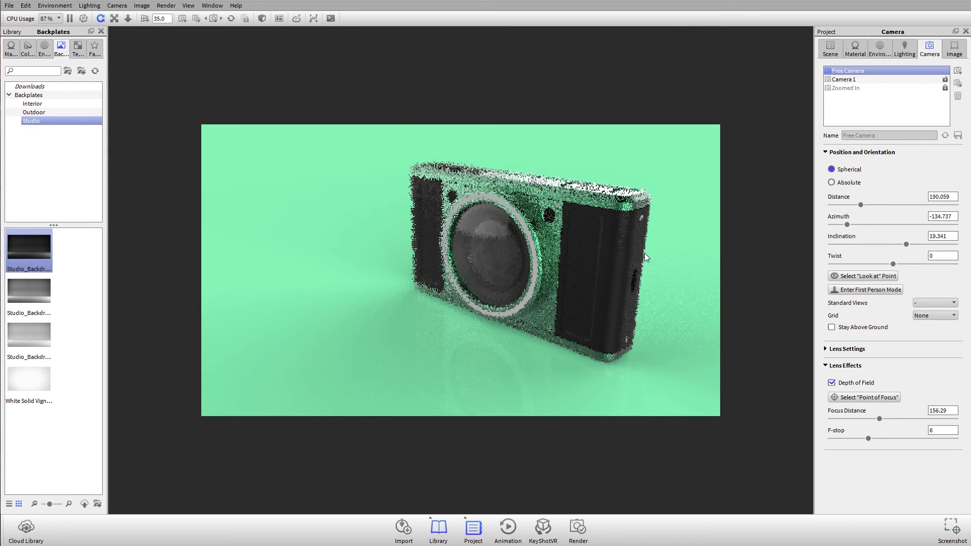
right_click(623, 217)
click(672, 427)
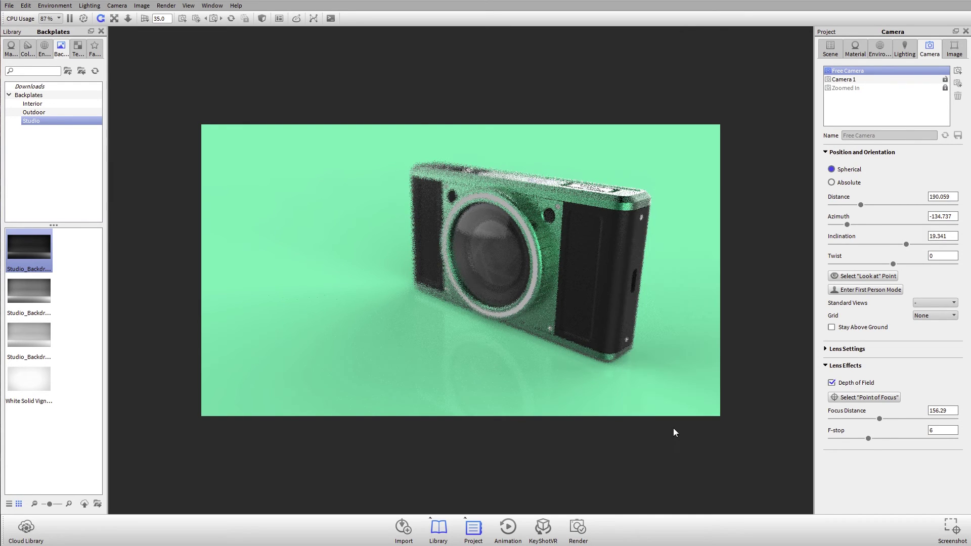
scroll(539, 298, up, 10)
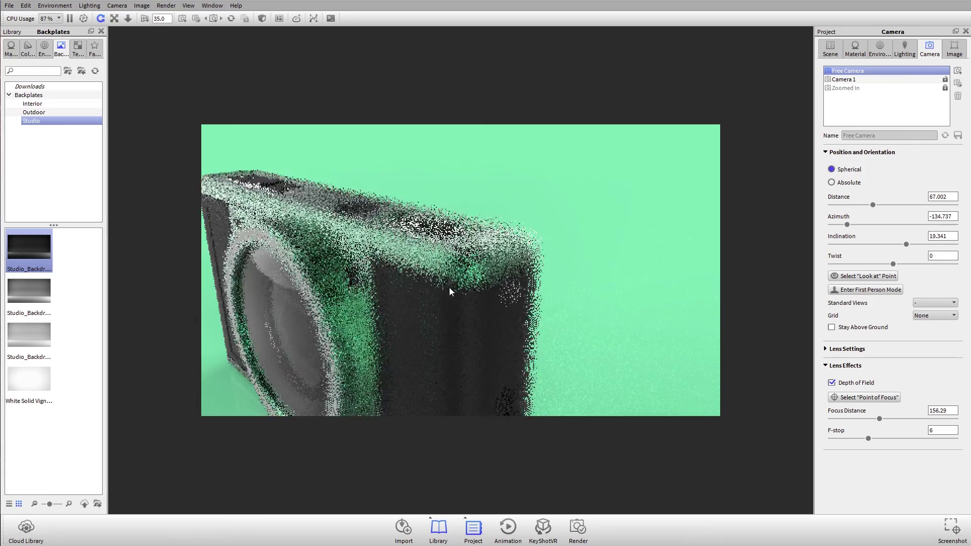
drag(575, 292, 539, 309)
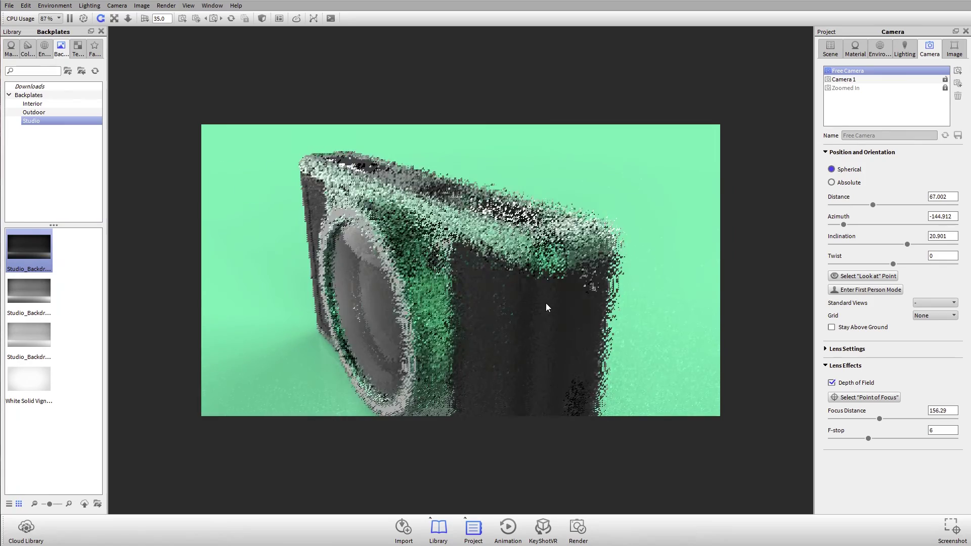
Refocus the Free Camera on the model's near upper corner and set the F-stop to 12.
click(865, 397)
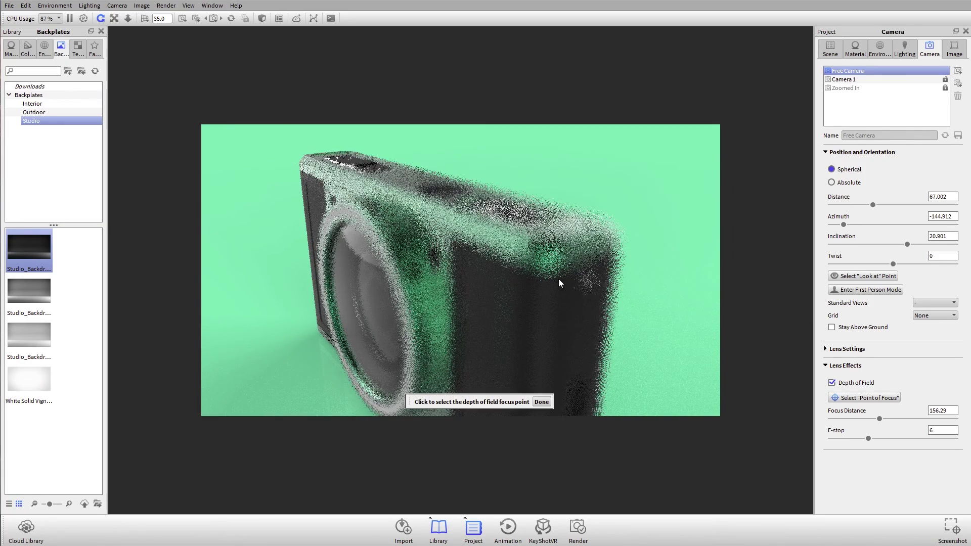
click(541, 259)
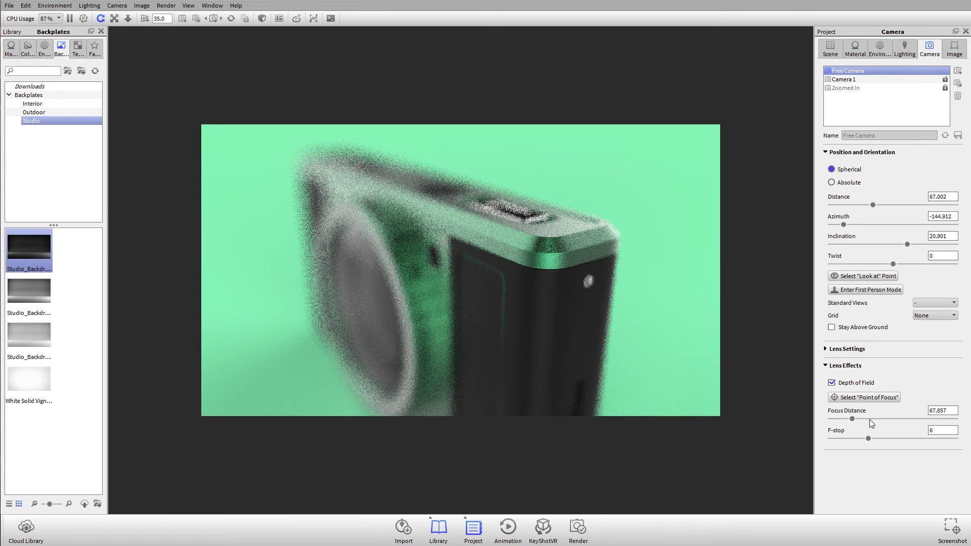
double_click(942, 430)
click(944, 431)
text(12)
key(Return)
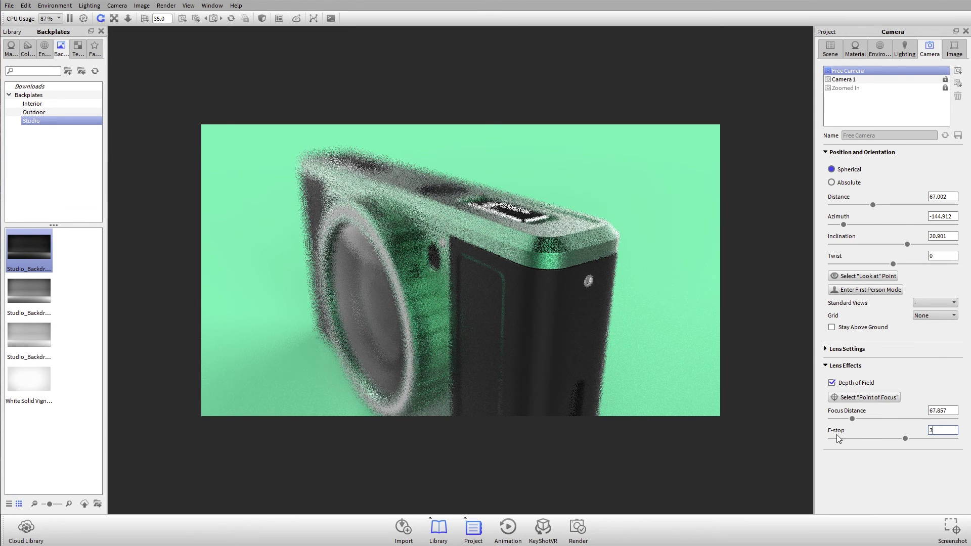
Set the Free Camera's F-stop to 30.
key(BackSpace)
text(0)
key(Return)
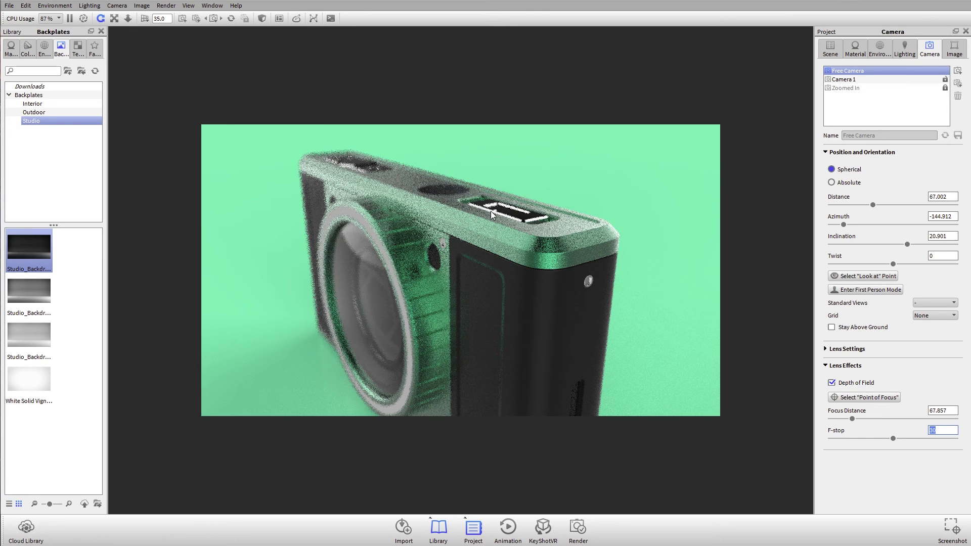
key(Return)
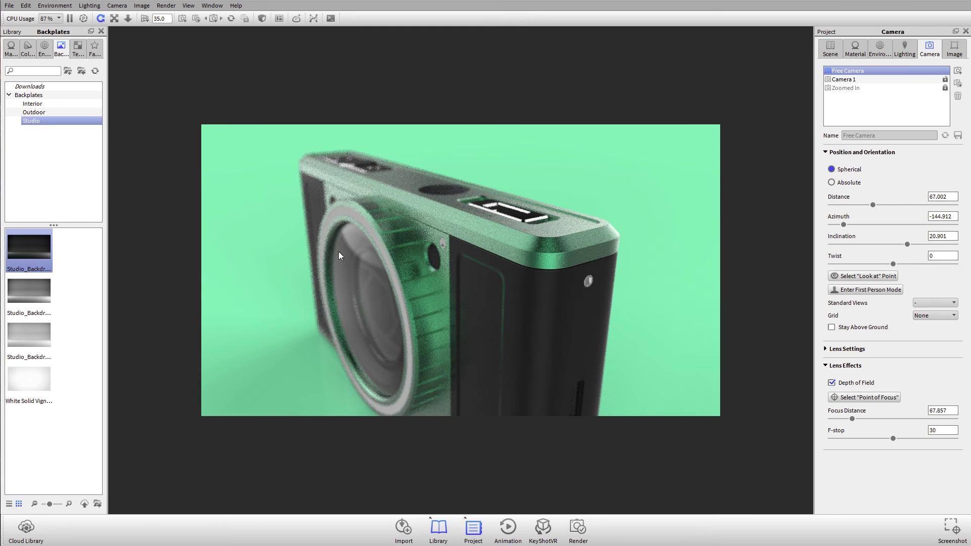
Save the current depth-of-field view as a new camera named DOF Camera.
click(958, 71)
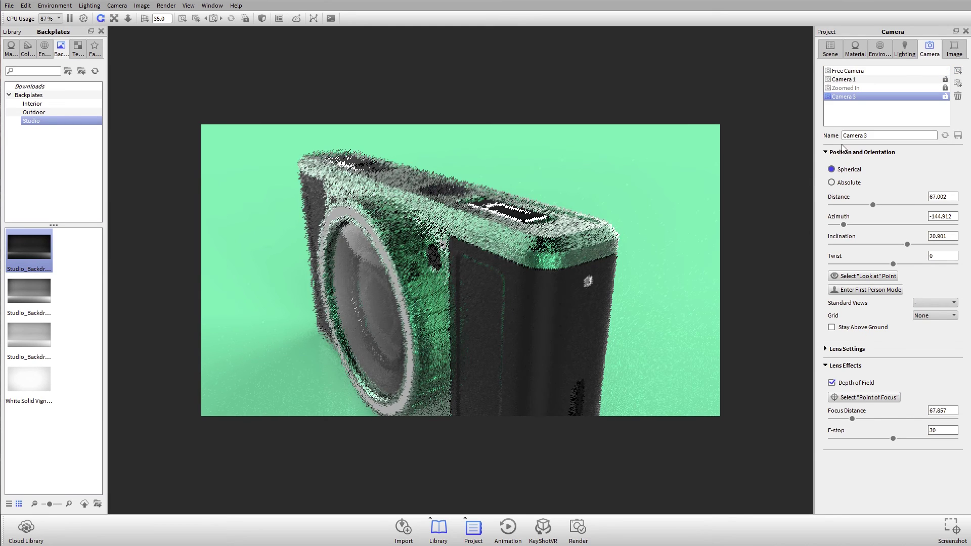
text(D)
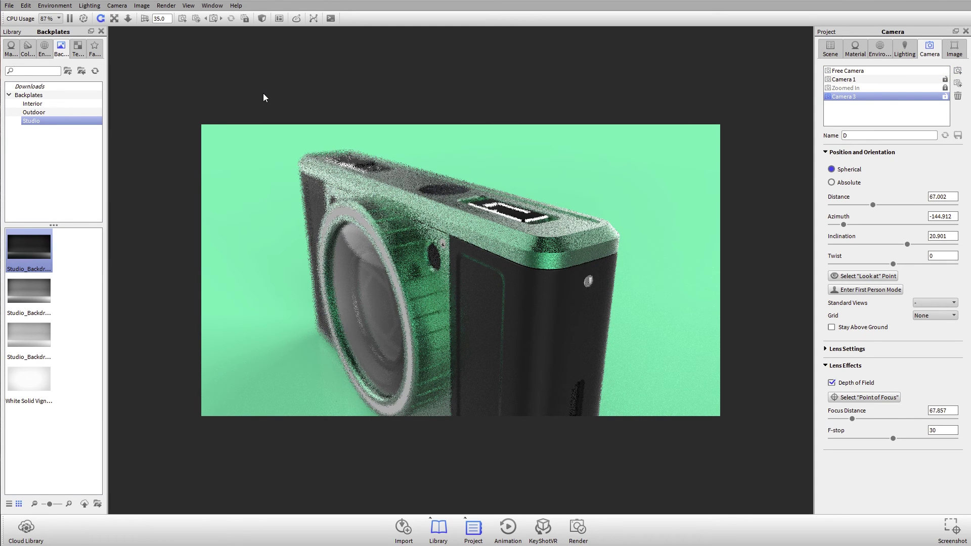
text(OF)
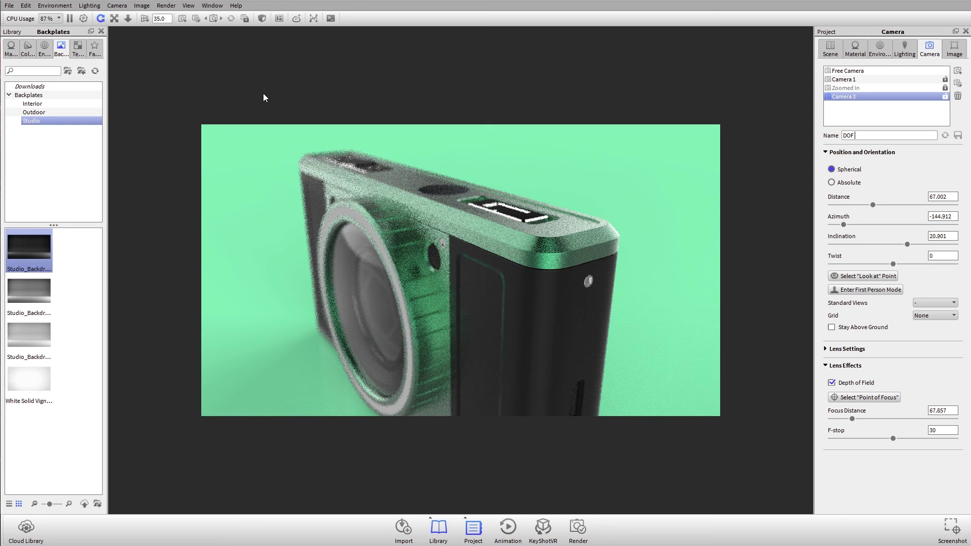
text( Camera)
key(Return)
click(870, 396)
Compare the saved views by switching through Camera 1, Zoomed In and DOF Camera, then return to Camera 1.
click(880, 80)
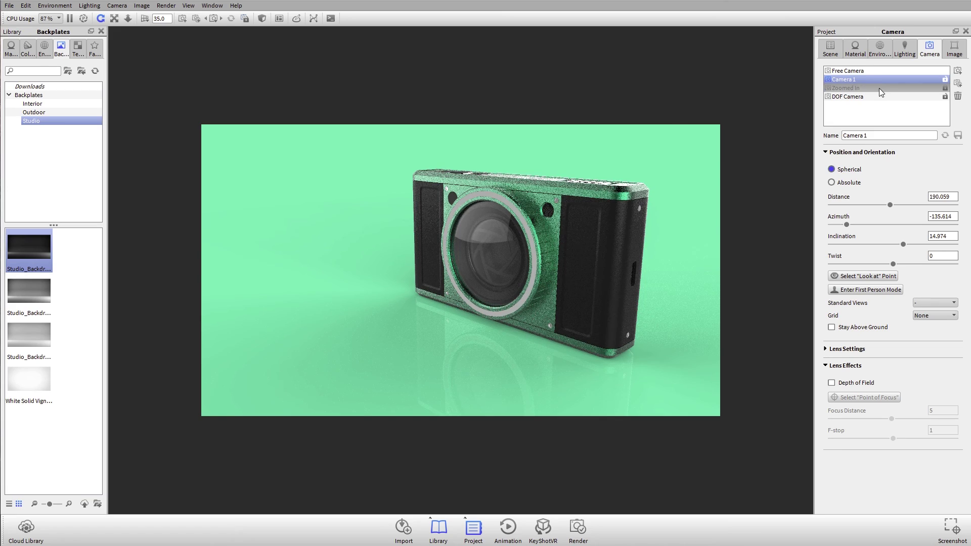
click(879, 88)
click(879, 96)
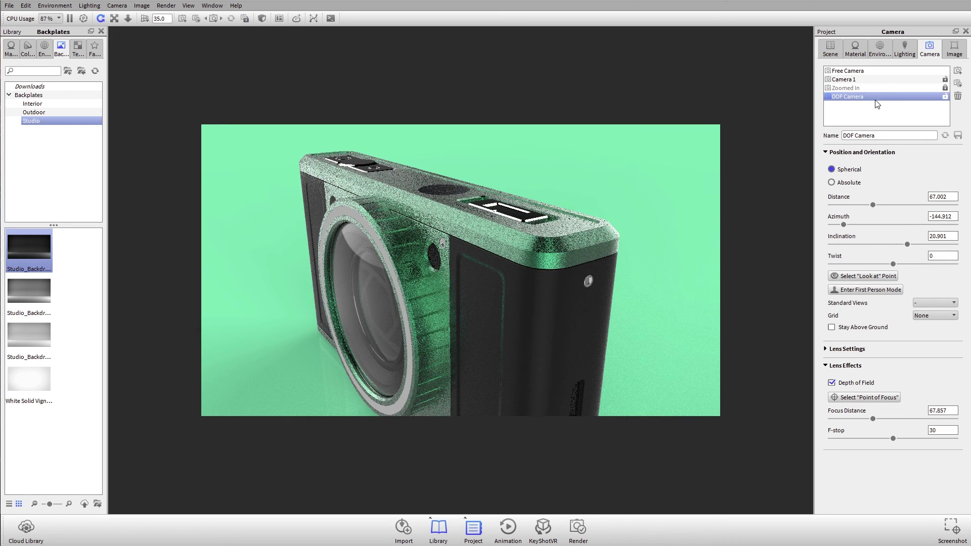
click(879, 79)
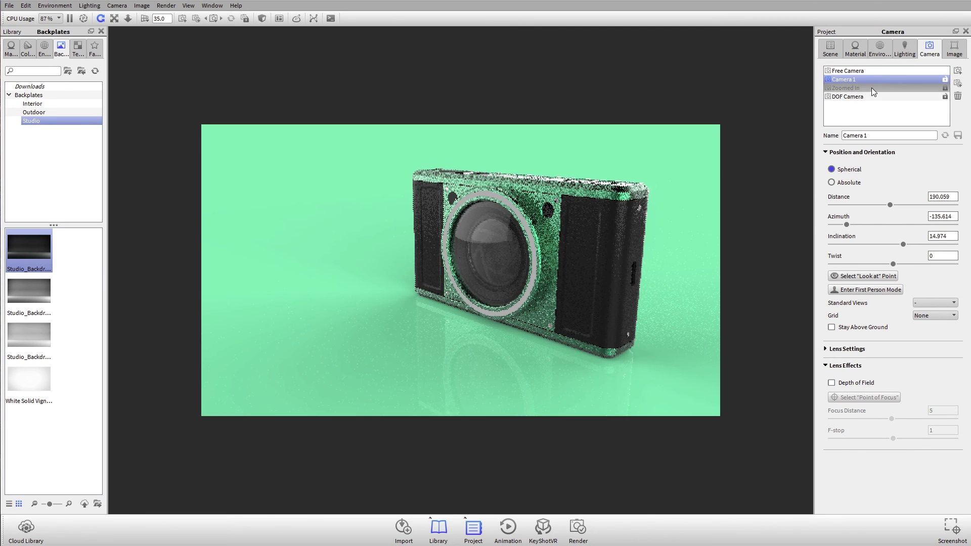